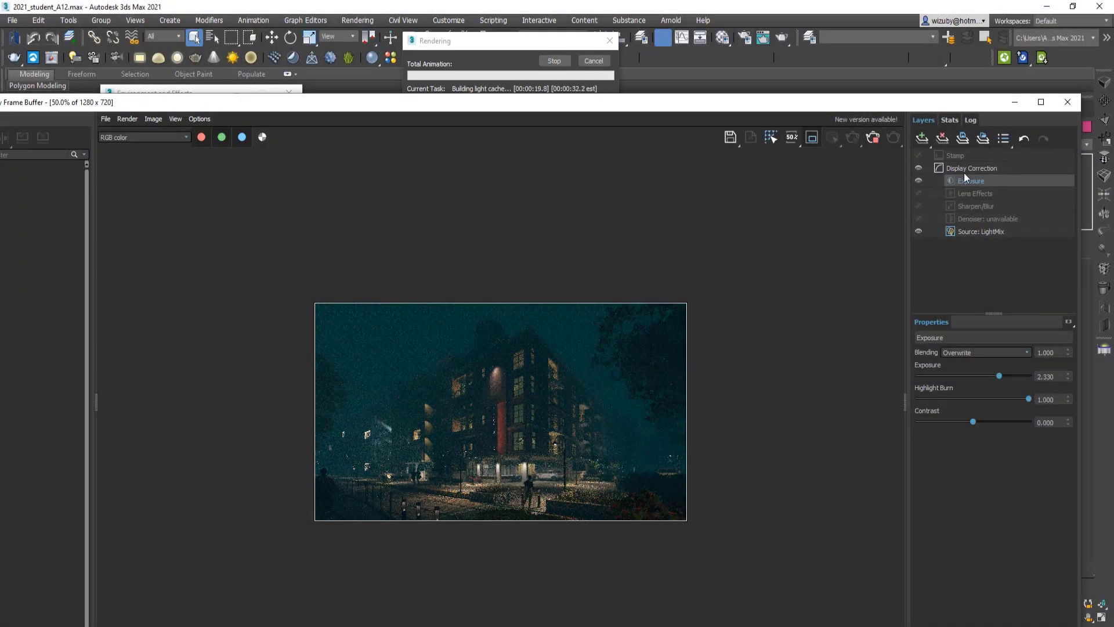
# Switch the frame buffer source to LightMix and enable lampShade034 and Sunset 004 lightsource_001
pyautogui.click(980, 231)
pyautogui.click(980, 339)
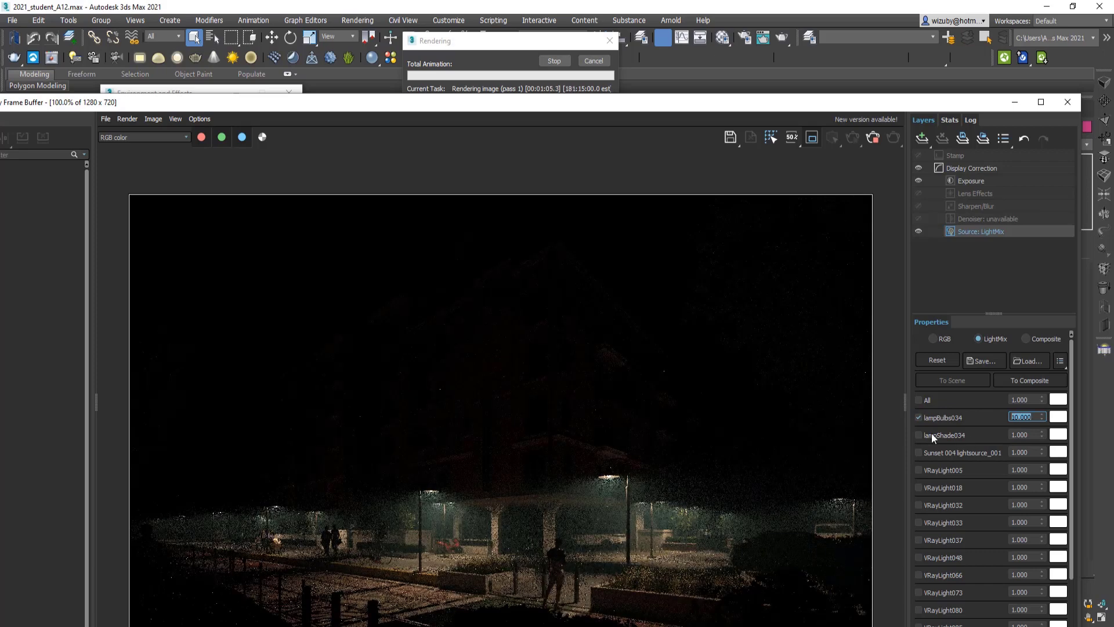
pyautogui.click(919, 435)
pyautogui.click(919, 452)
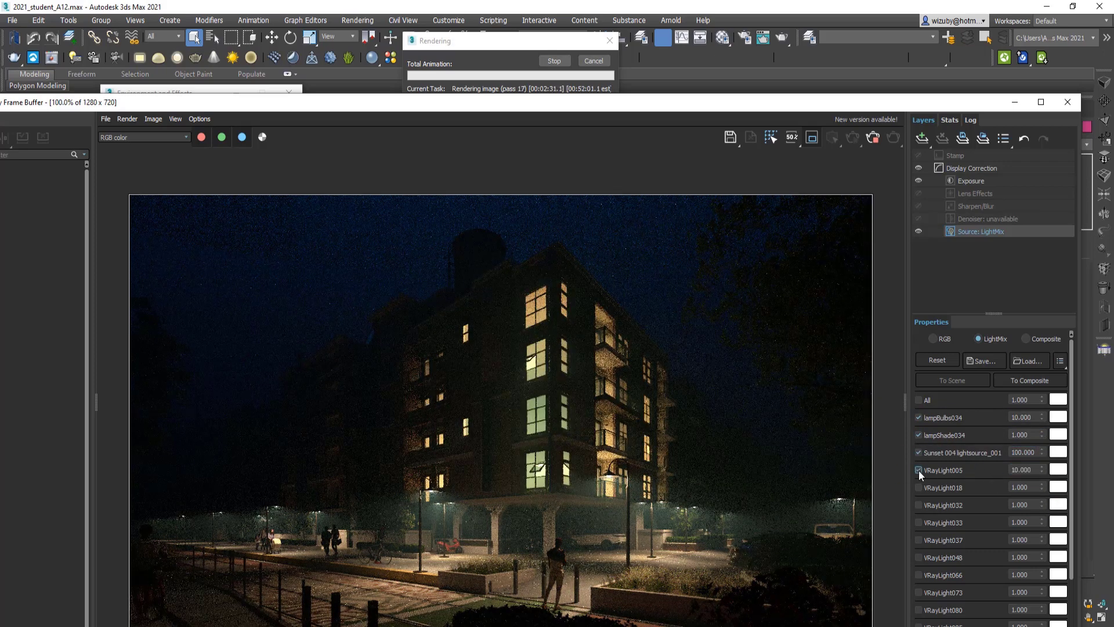
# Enable VRayLight018, 032, 033, 037 and 048, and edit VRayLight048's multiplier
pyautogui.click(919, 488)
pyautogui.click(919, 505)
pyautogui.click(919, 522)
pyautogui.click(919, 540)
pyautogui.click(919, 557)
pyautogui.doubleClick(1020, 557)
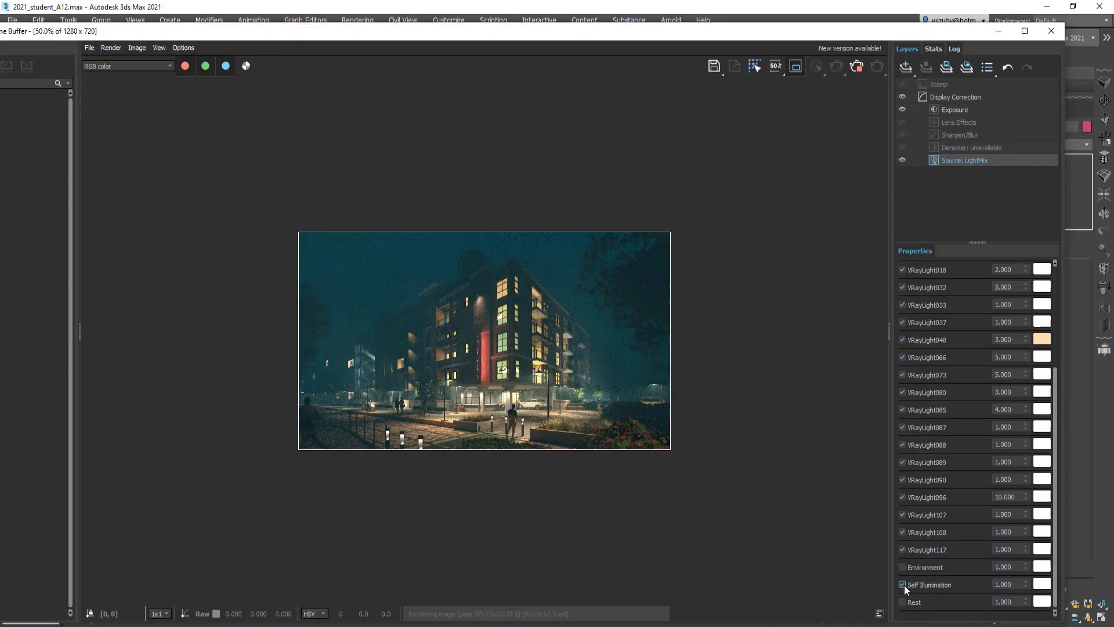
pyautogui.click(973, 571)
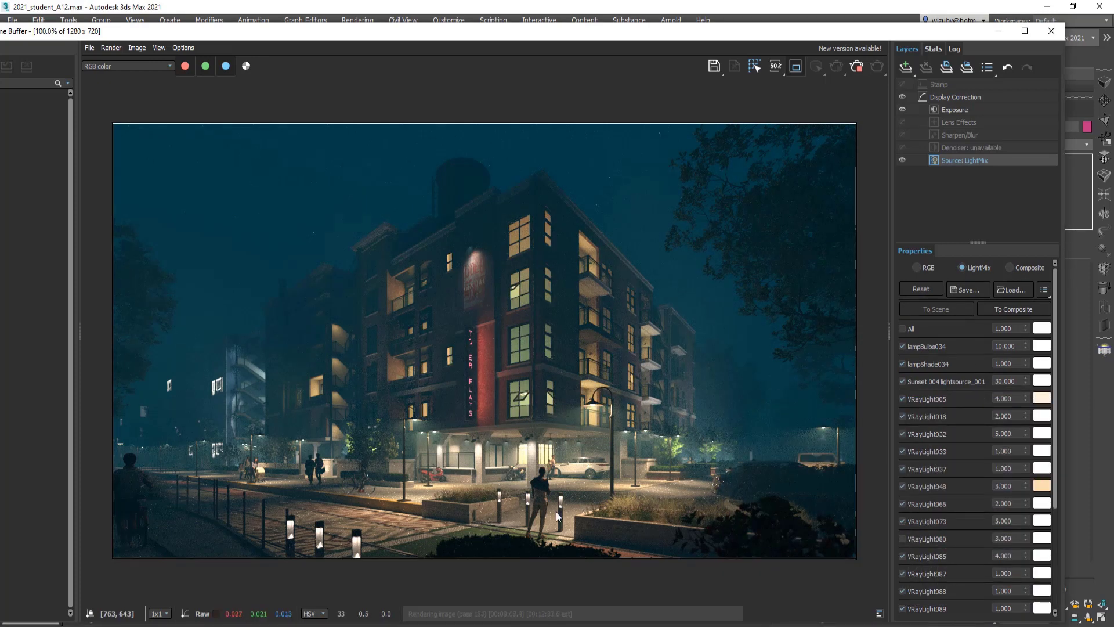
pyautogui.scroll(-3, 912, 604)
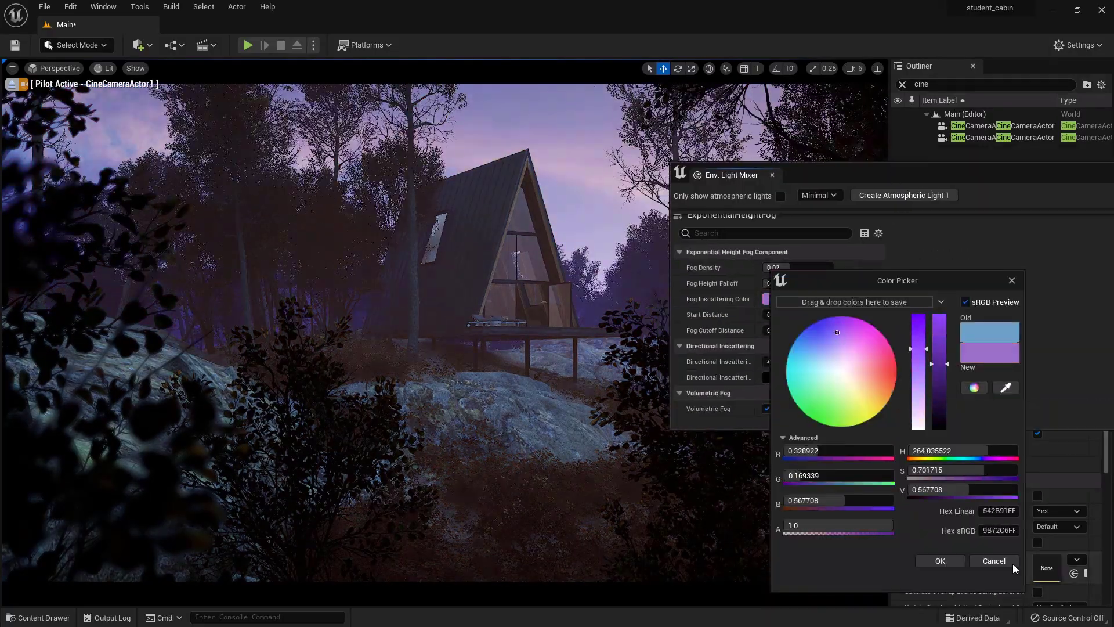
# Close the fog colour picker, keeping the pale blue inscattering colour
pyautogui.click(994, 561)
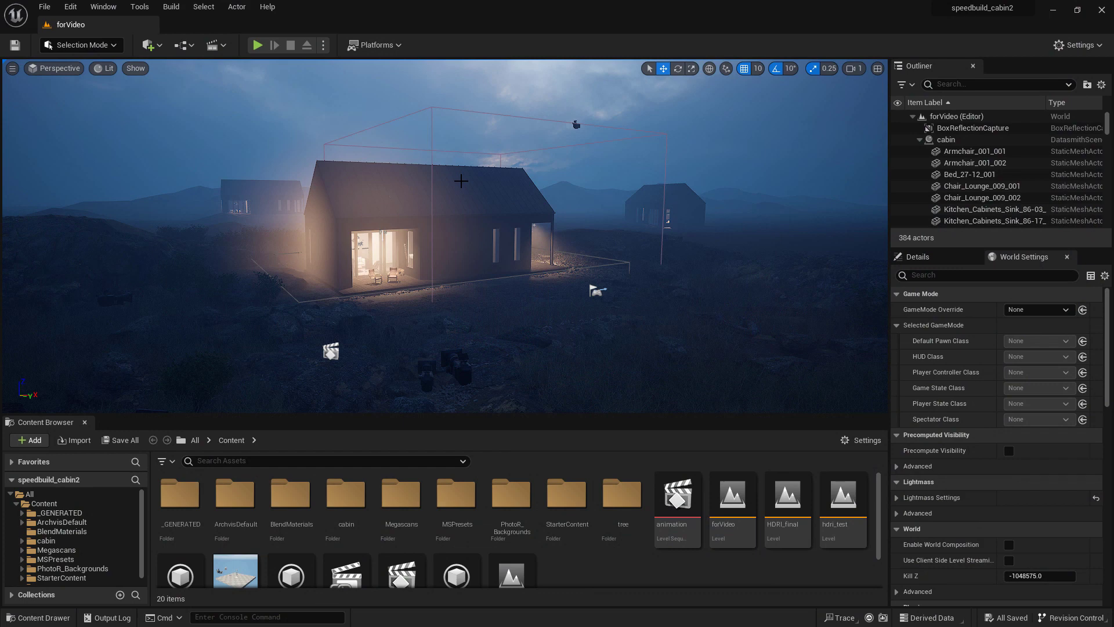
# Fly the camera closer to the cabin and open the Light Mixer, checking its Add light types
pyautogui.moveTo(364, 328); pyautogui.dragTo(364, 328, button='middle')
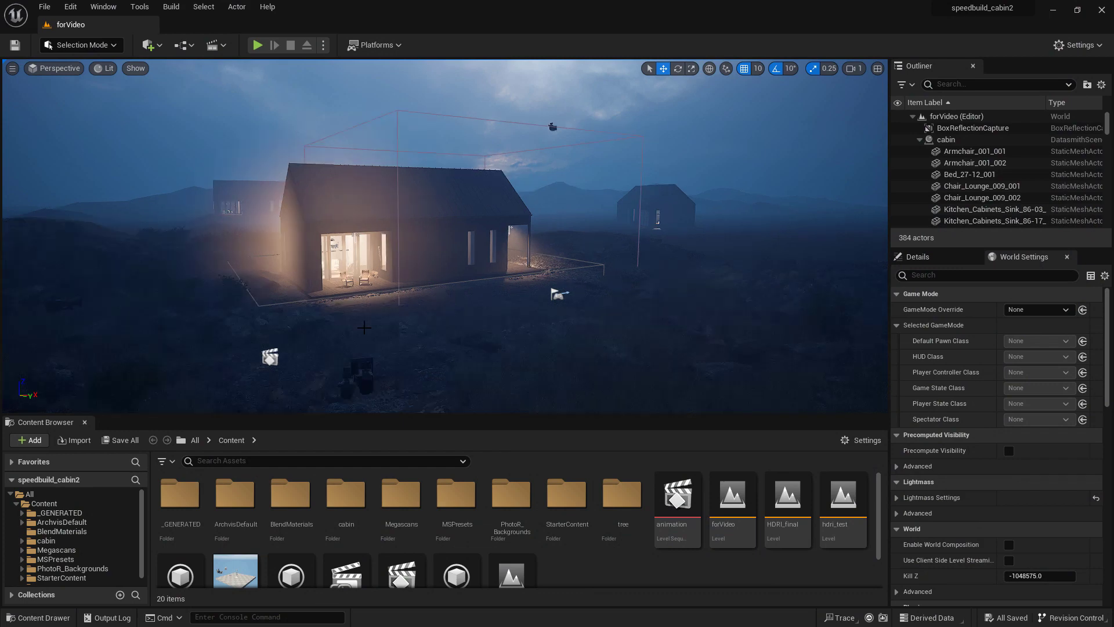
pyautogui.moveTo(416, 335); pyautogui.dragTo(453, 326)
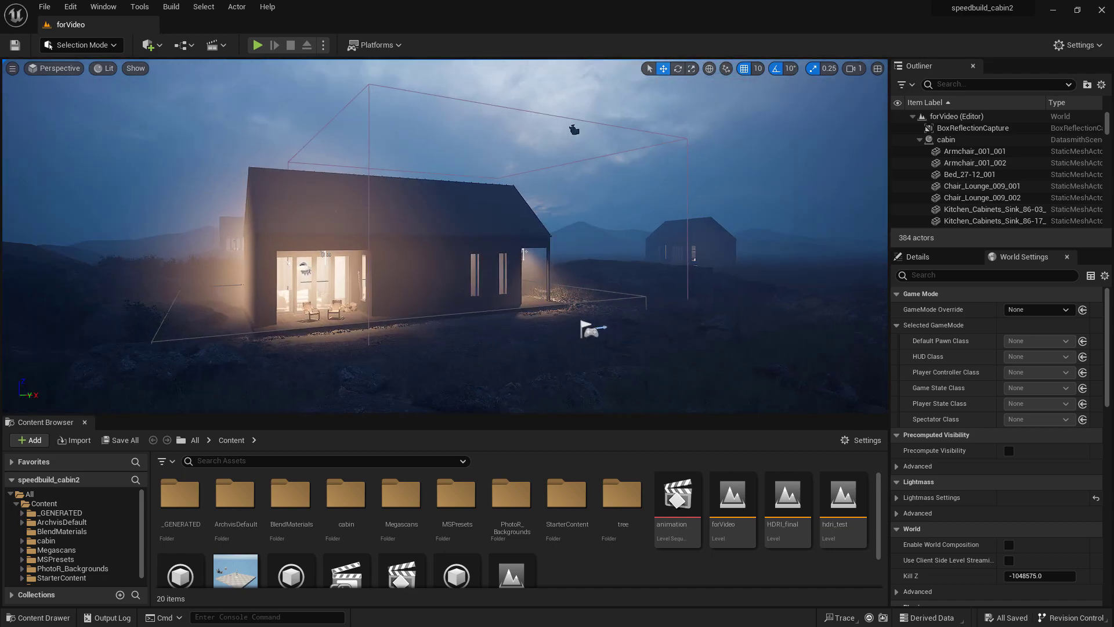
pyautogui.click(105, 7)
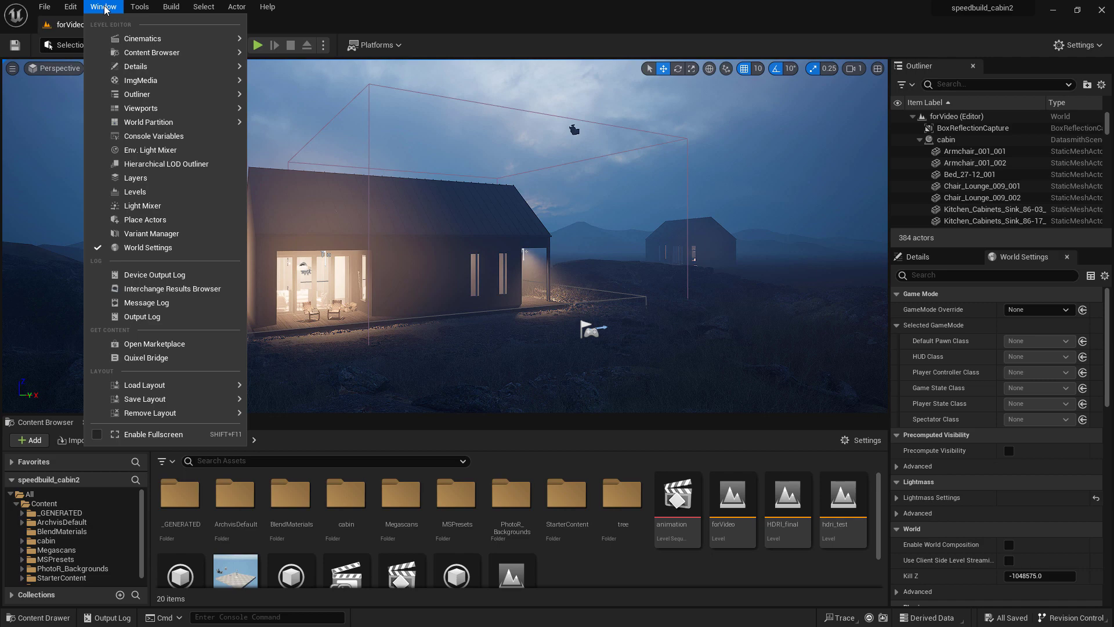
pyautogui.click(165, 210)
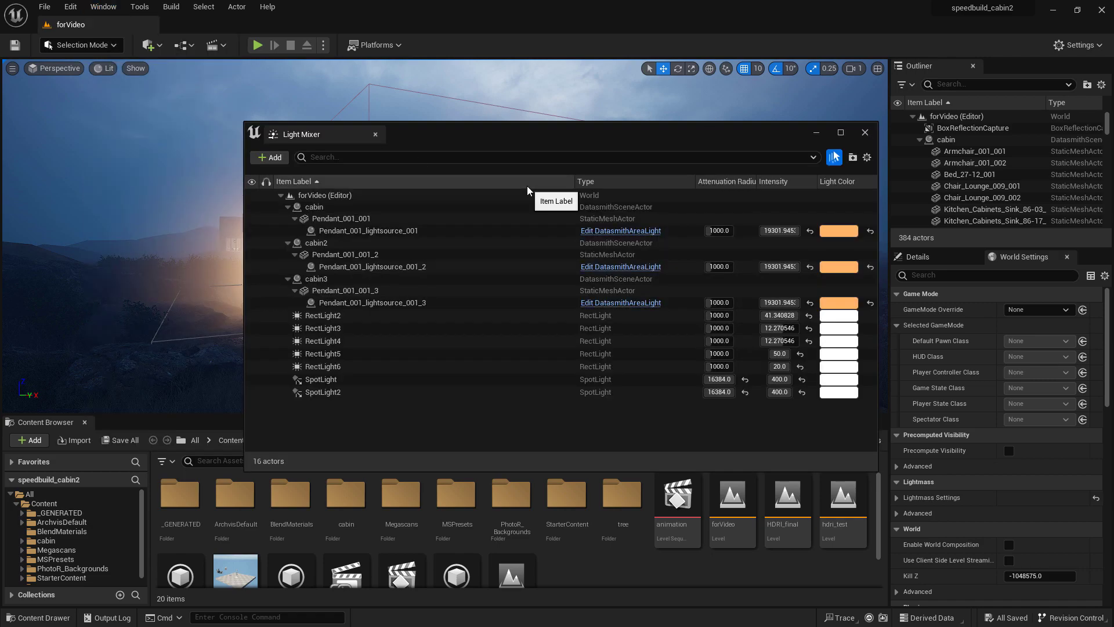
pyautogui.click(271, 157)
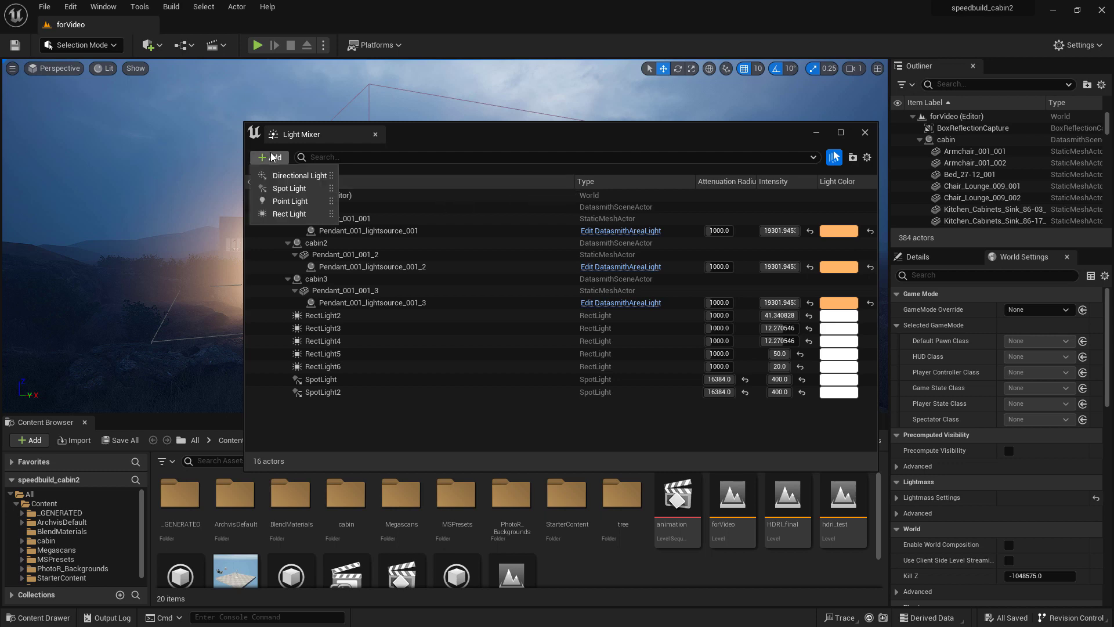
pyautogui.click(271, 157)
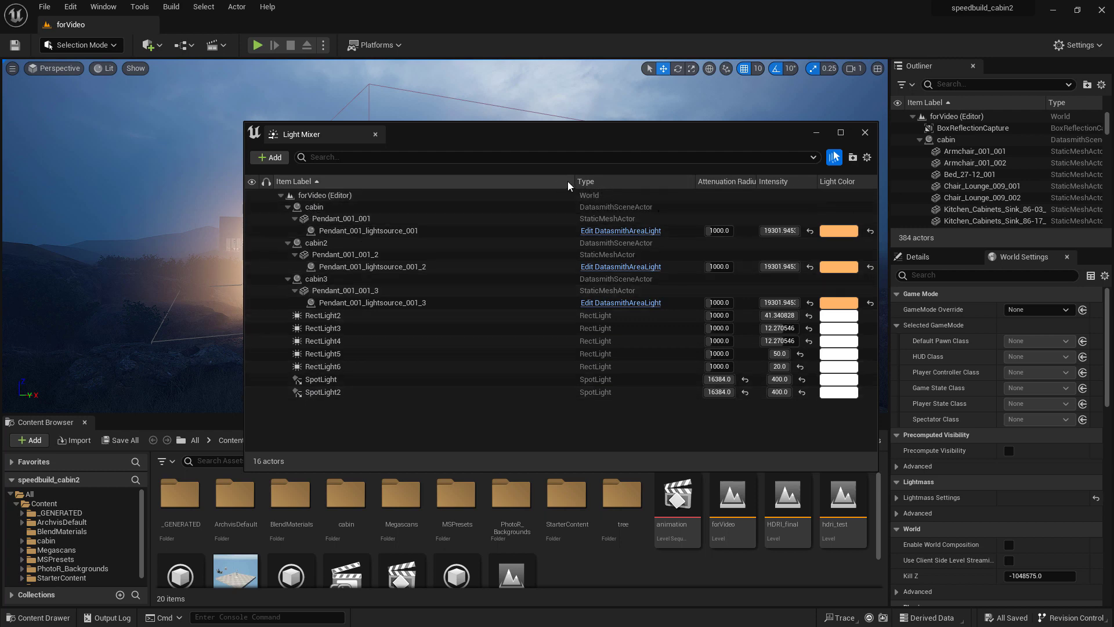
# Narrow the Item Label, Type and Attenuation Radius columns and bring Light Color beside Intensity
pyautogui.moveTo(575, 182); pyautogui.dragTo(459, 184)
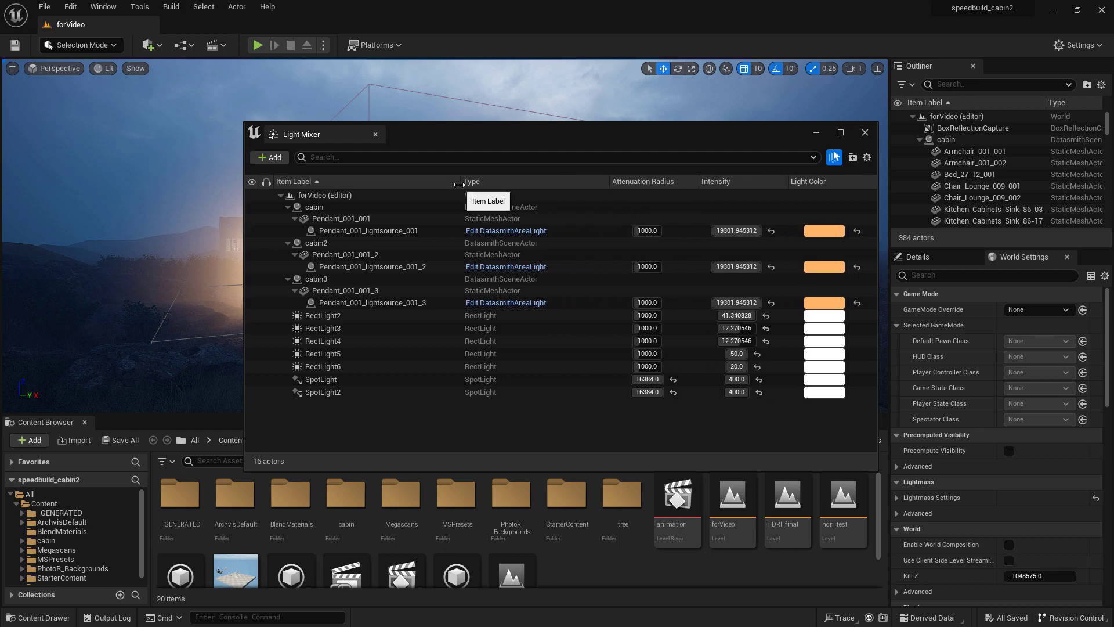
pyautogui.moveTo(699, 182); pyautogui.dragTo(650, 184)
pyautogui.moveTo(763, 181); pyautogui.dragTo(726, 182)
# Browse the Light Mixer column options without changing any
pyautogui.rightClick(417, 188)
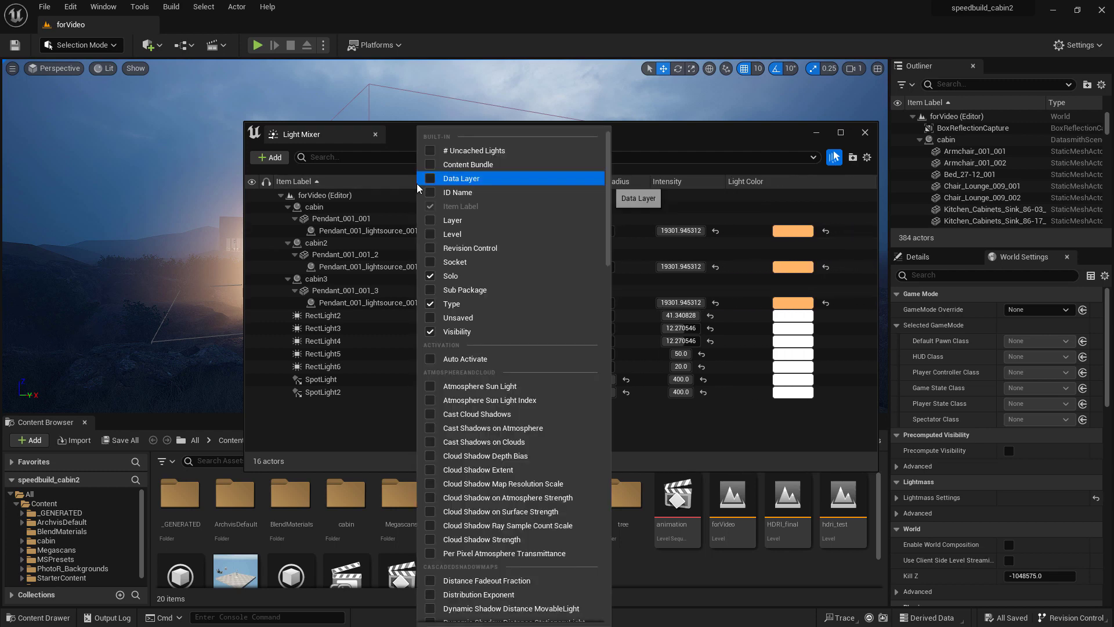
pyautogui.scroll(-20, 522, 418)
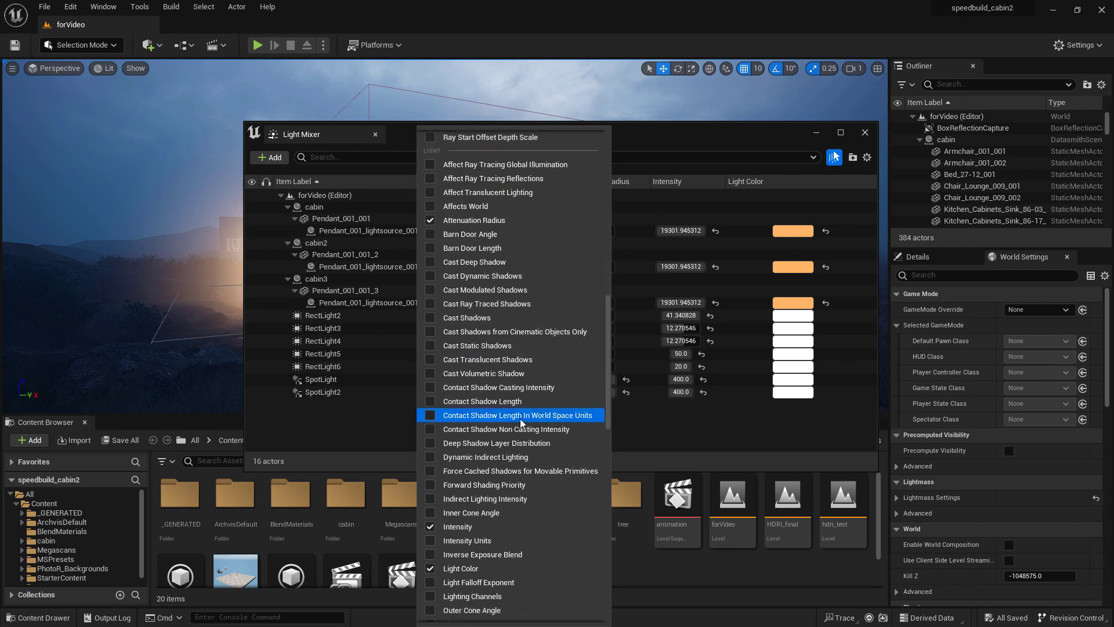
pyautogui.scroll(-5, 522, 428)
pyautogui.scroll(10, 523, 395)
pyautogui.press('Escape')
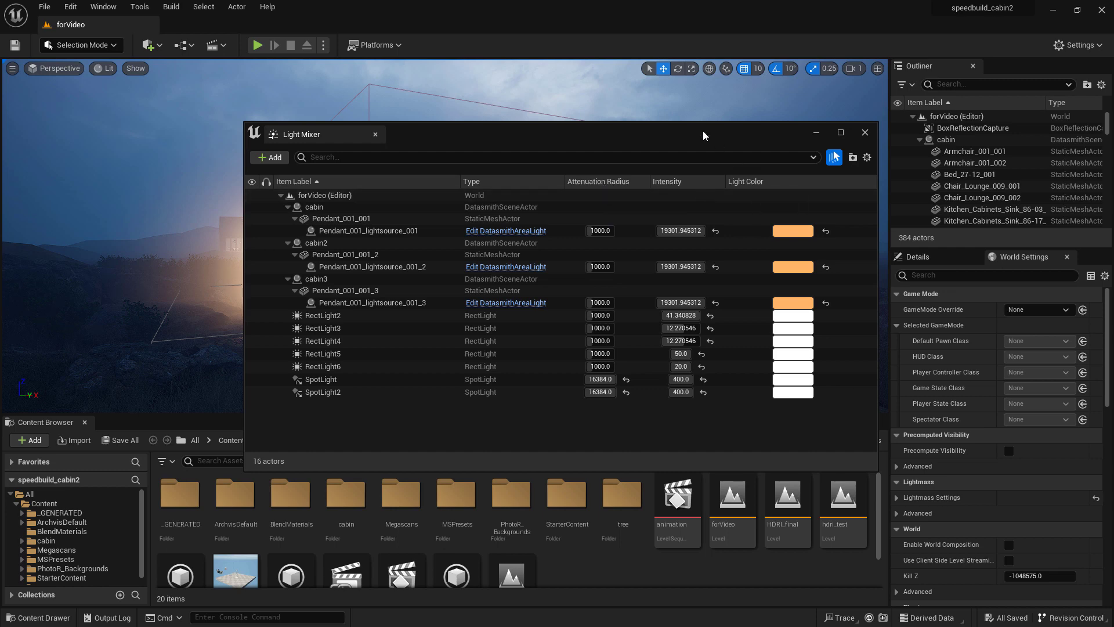
# Dock the Light Mixer right of the viewport, widen Intensity, and solo RectLight6 and the SpotLight
pyautogui.moveTo(692, 131); pyautogui.dragTo(803, 101)
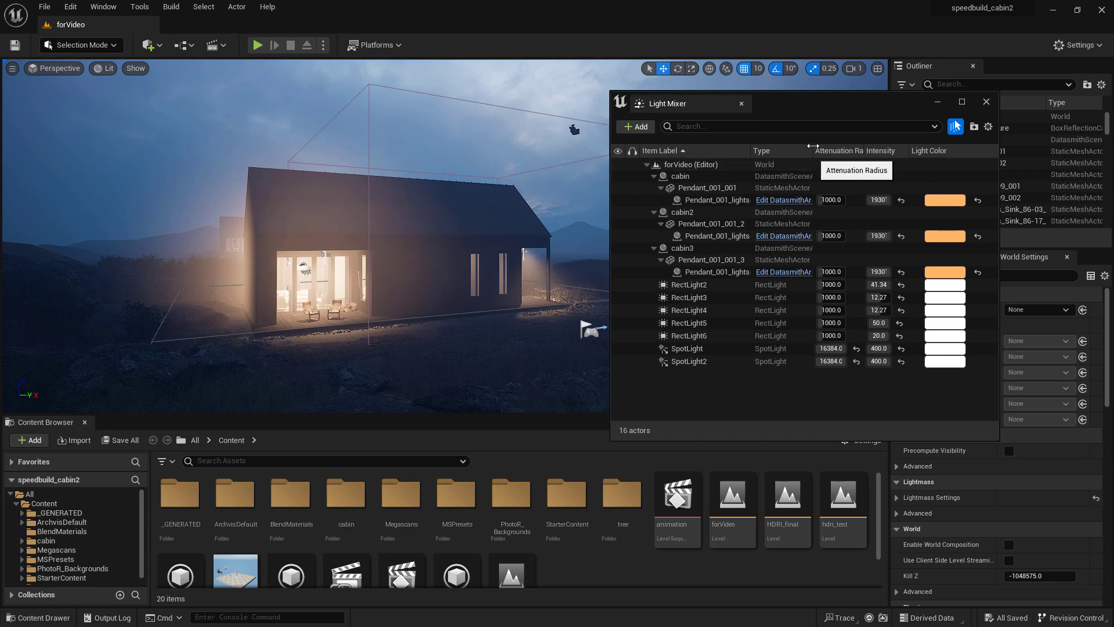
pyautogui.moveTo(863, 152); pyautogui.dragTo(616, 151)
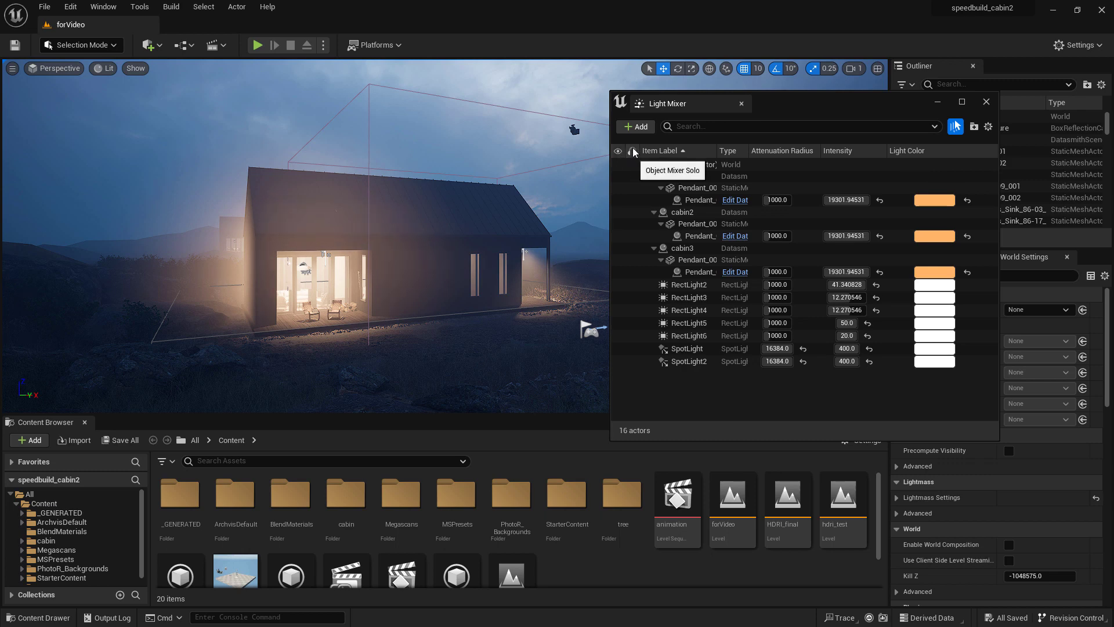
pyautogui.click(634, 337)
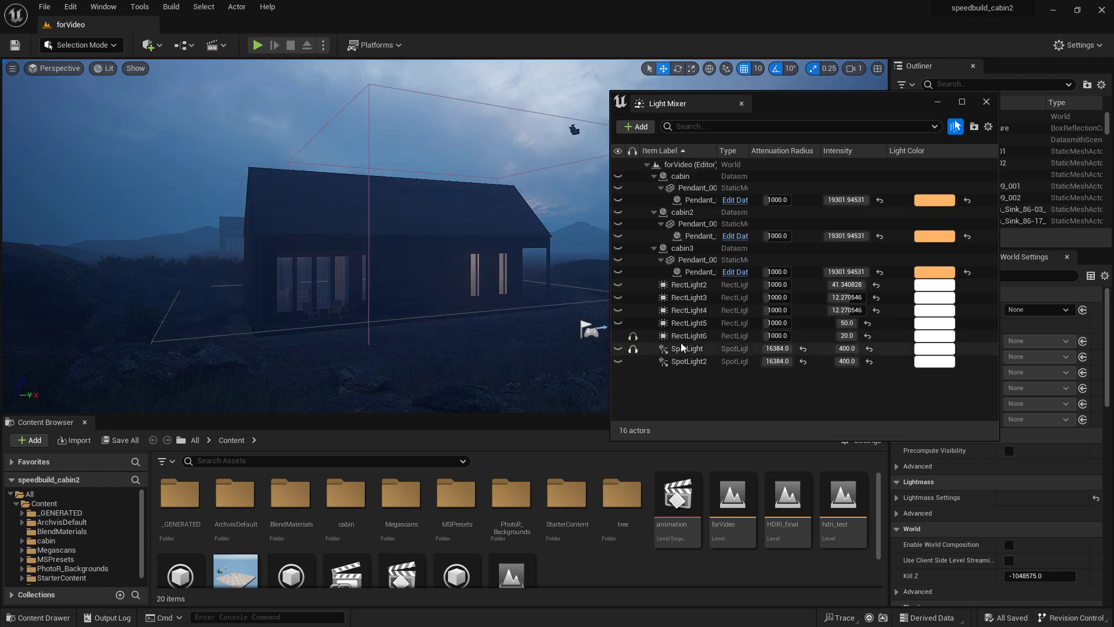
pyautogui.click(633, 349)
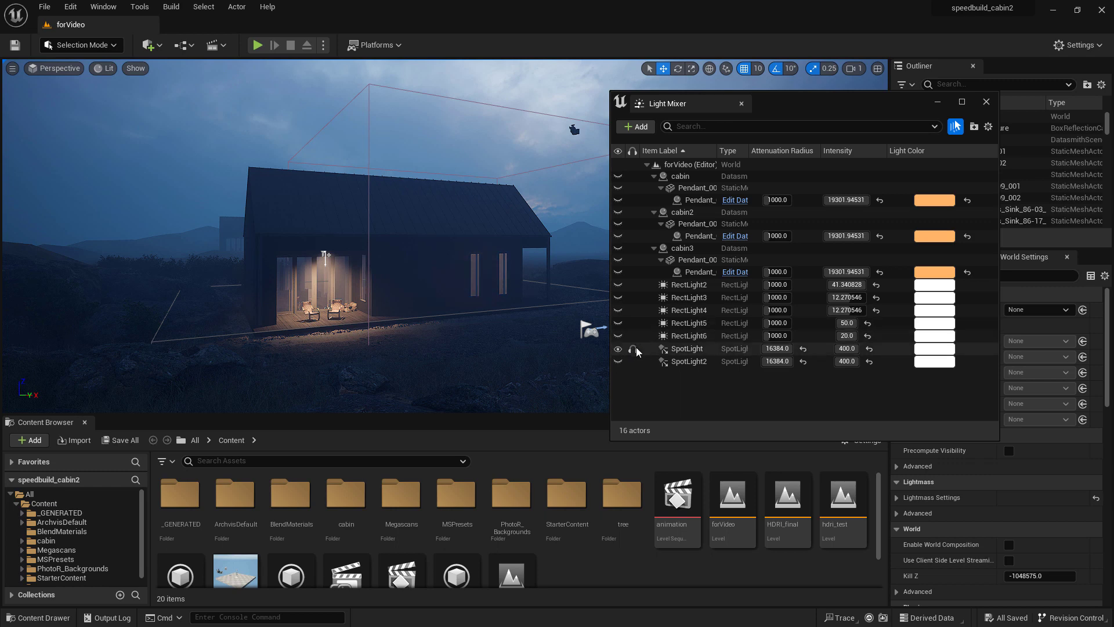
pyautogui.click(618, 151)
pyautogui.click(617, 152)
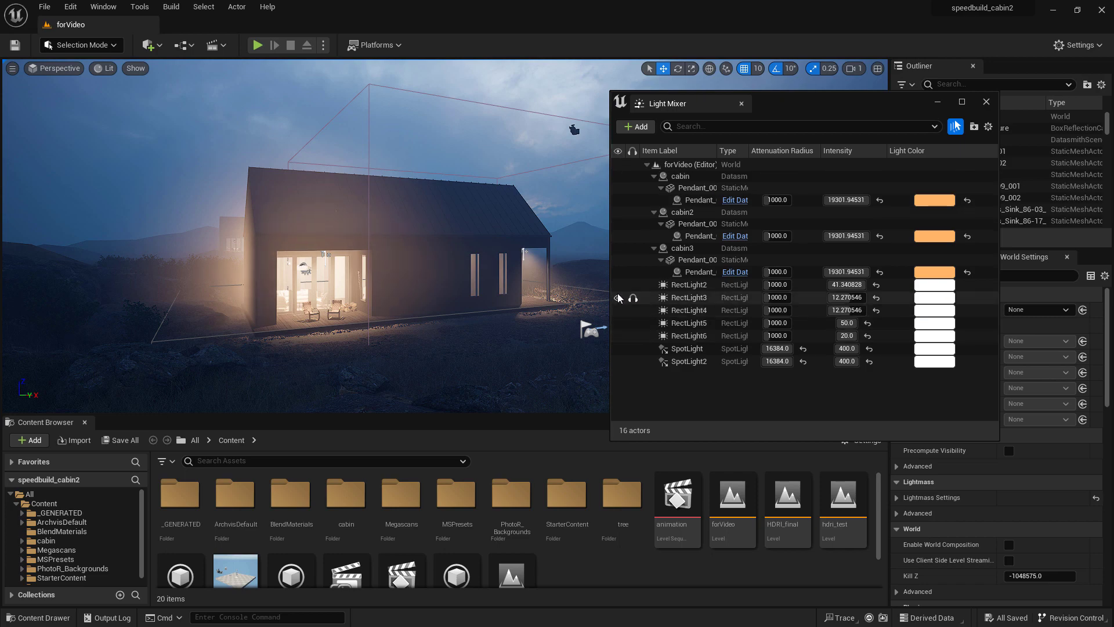
# Give the SpotLight a darkened red light colour as a preview
pyautogui.click(691, 349)
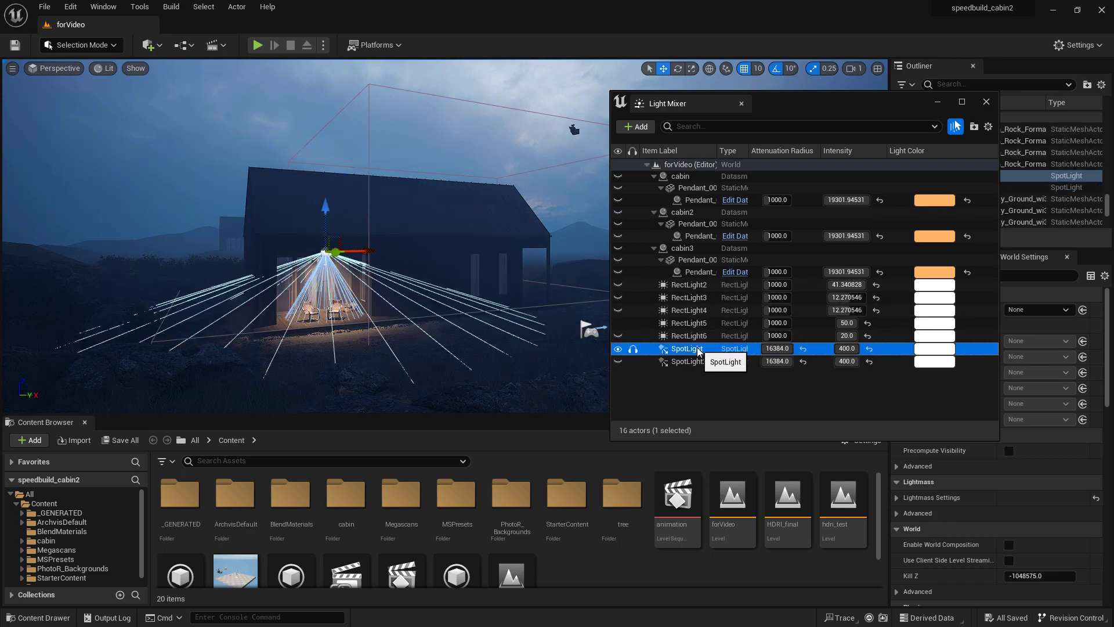
pyautogui.click(931, 349)
pyautogui.moveTo(748, 418); pyautogui.dragTo(829, 414)
pyautogui.click(842, 405)
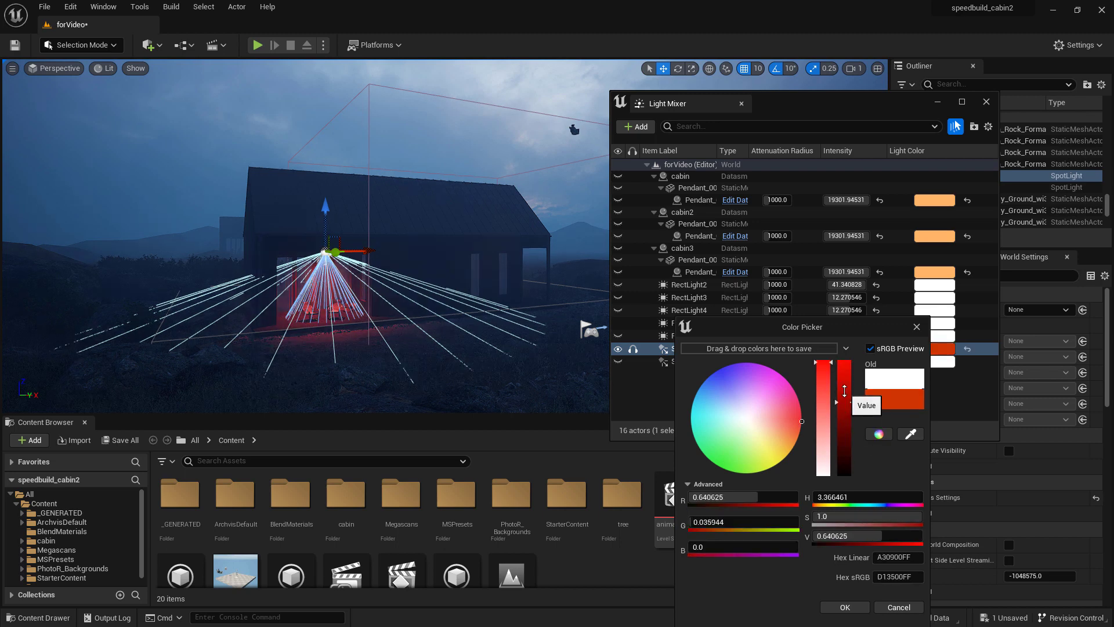
pyautogui.click(847, 607)
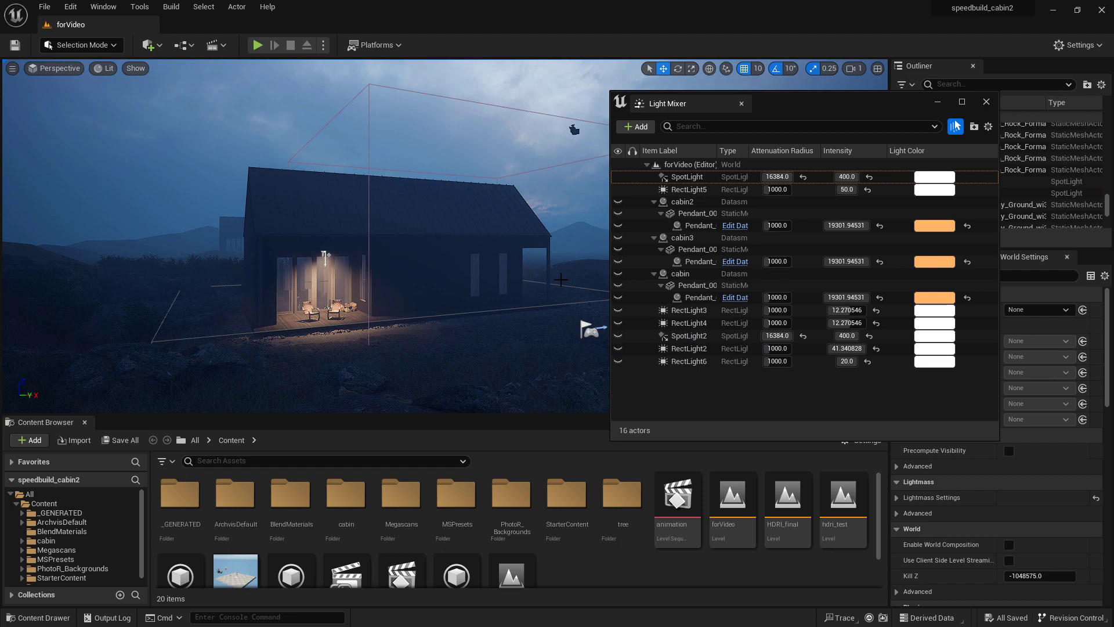
# Add a directional light to the scene and switch to the rotate gizmo
pyautogui.click(635, 127)
pyautogui.click(653, 145)
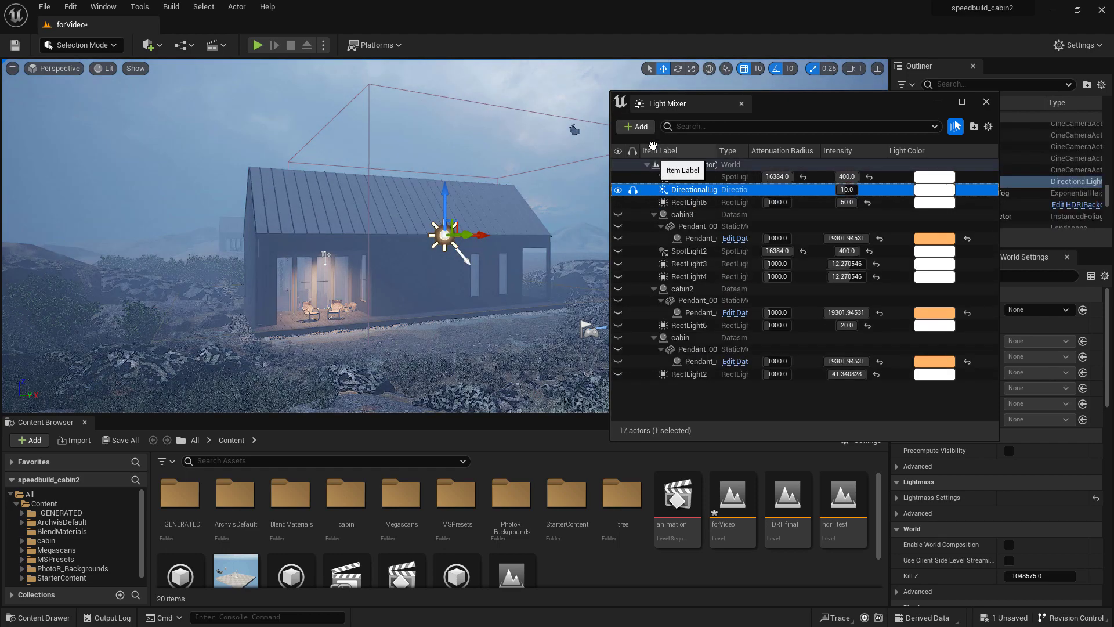
pyautogui.press('e')
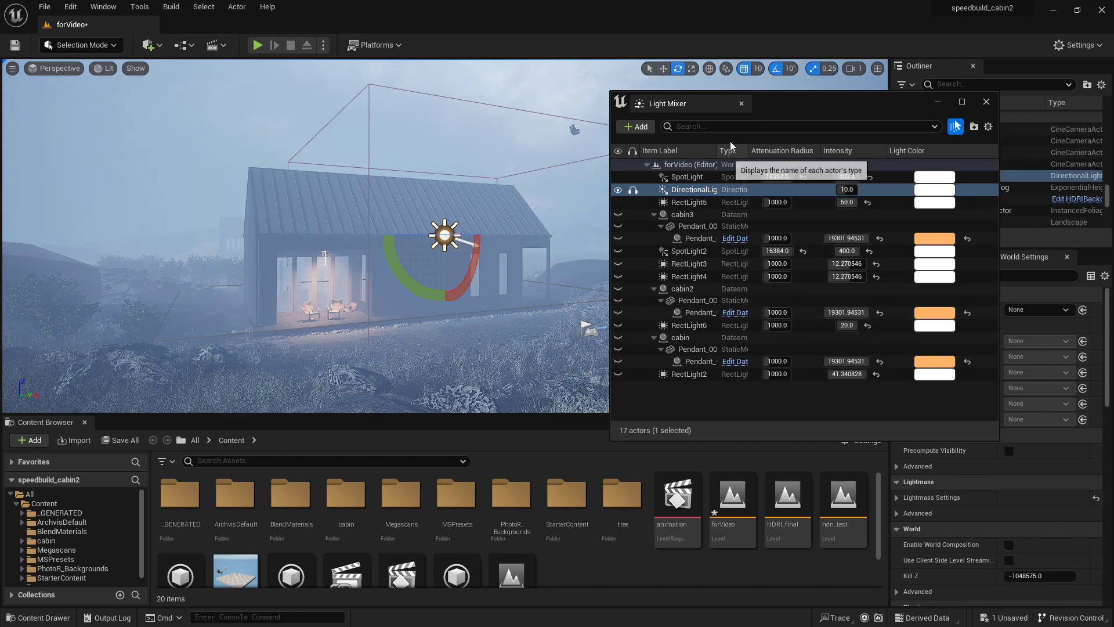
# Give the directional light a pale pink colour and intensity 30, then hide it
pyautogui.click(919, 194)
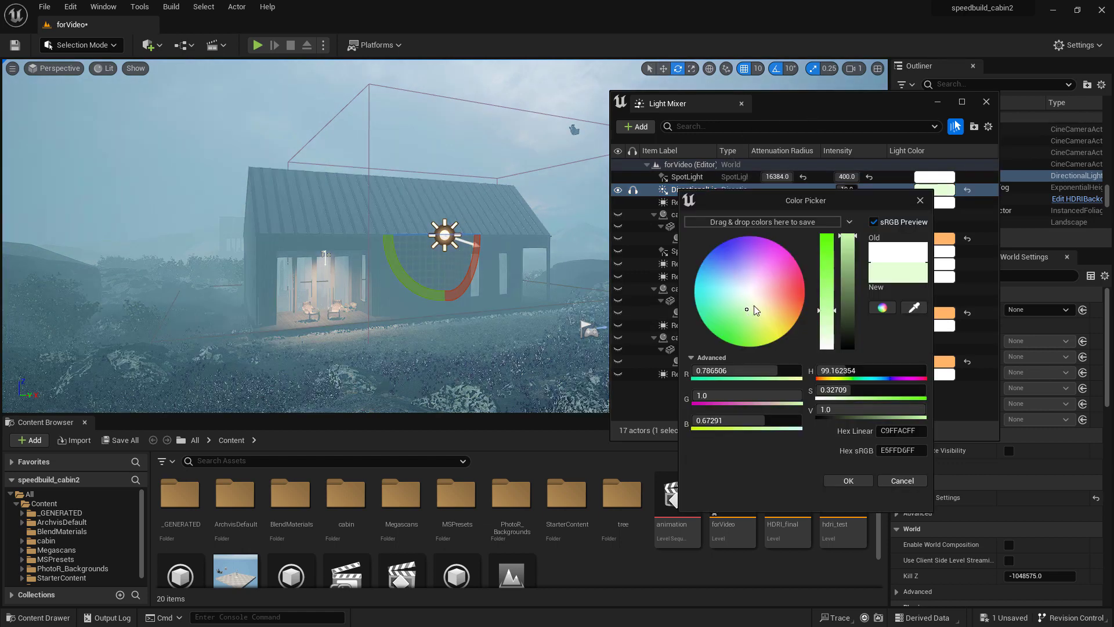
pyautogui.moveTo(758, 305)
pyautogui.mouseDown()
pyautogui.moveTo(776, 299)
pyautogui.moveTo(761, 291)
pyautogui.mouseUp()
pyautogui.click(848, 481)
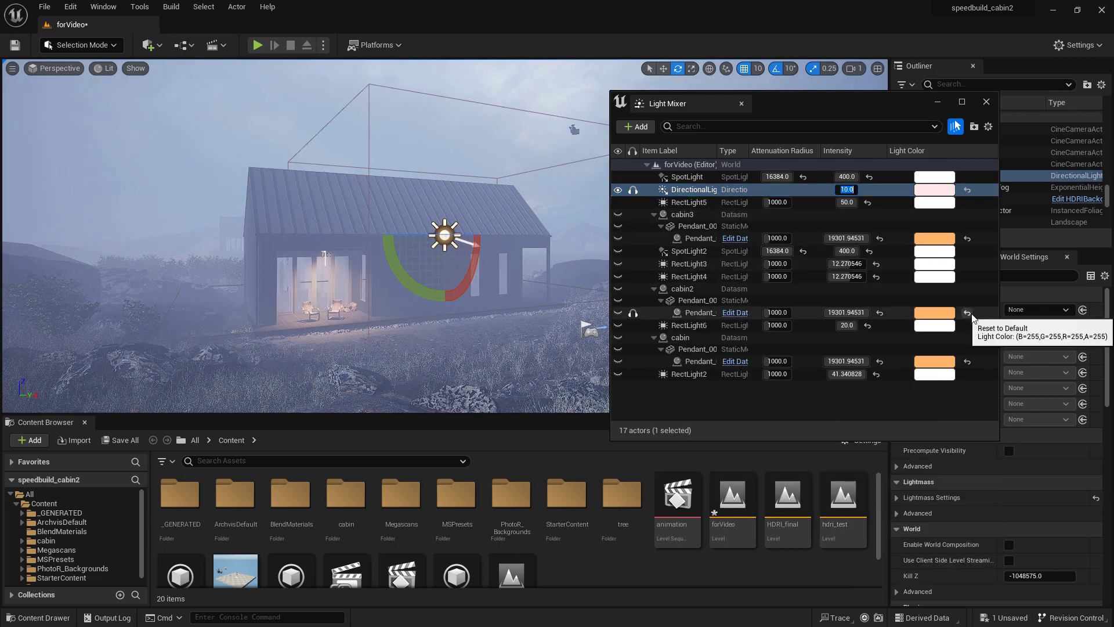
pyautogui.write('30')
pyautogui.press('Return')
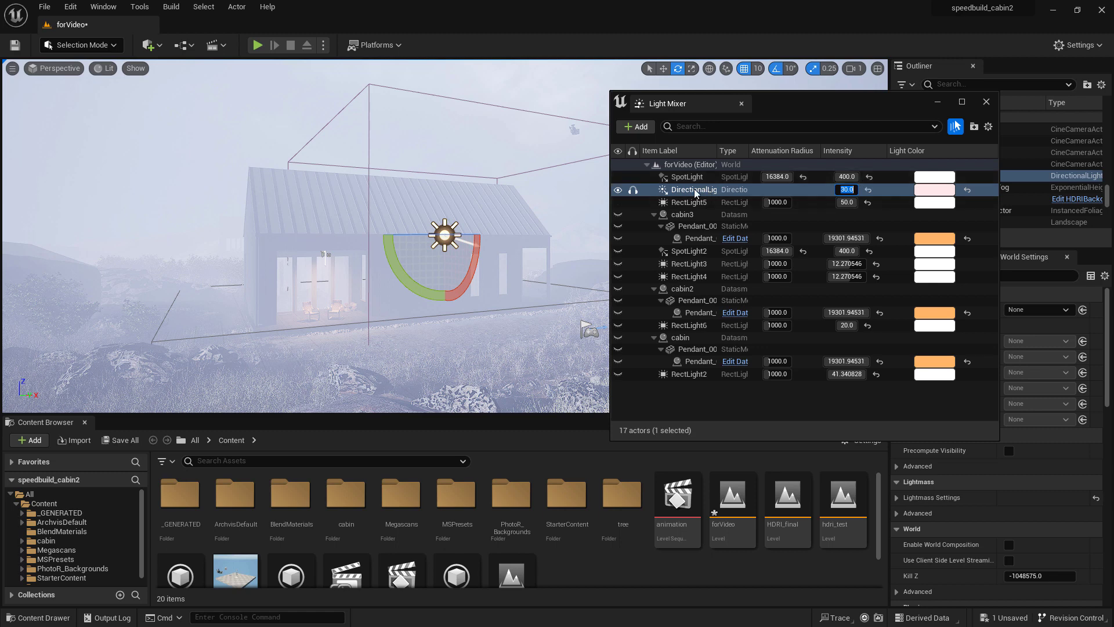
pyautogui.click(618, 191)
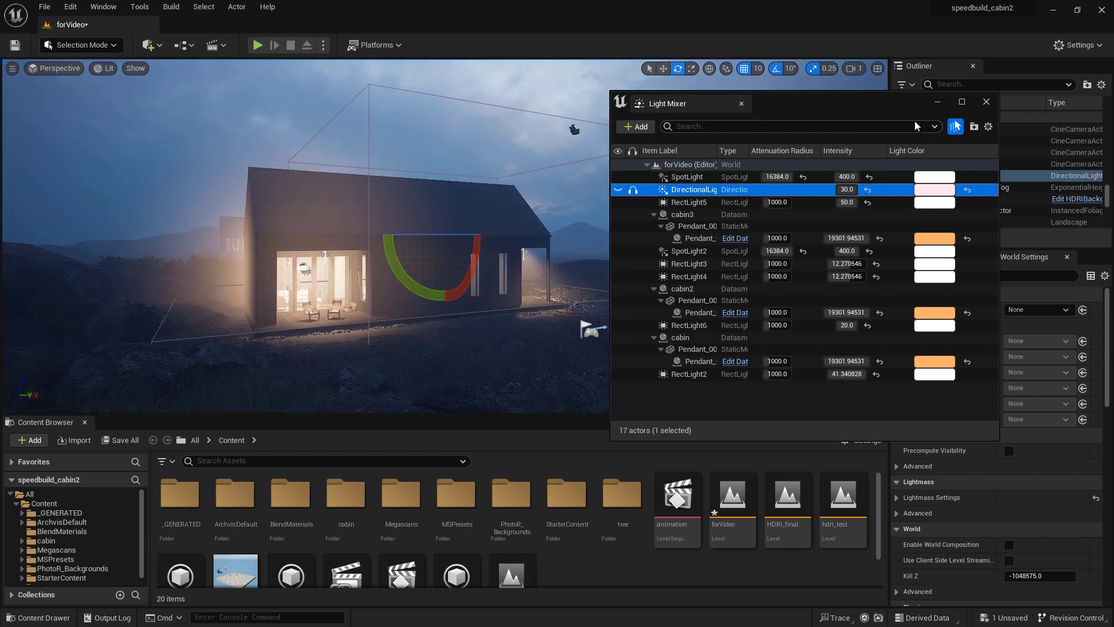
# Replace the Light Mixer with the Env. Light Mixer, docked in the lower half of the screen
pyautogui.click(986, 101)
pyautogui.click(104, 6)
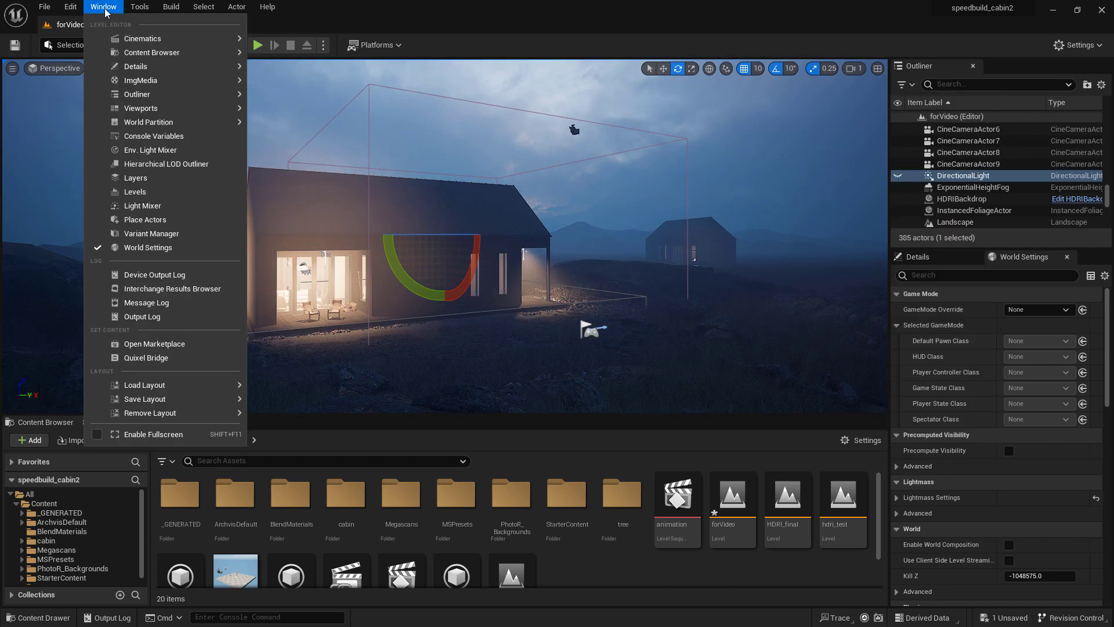
pyautogui.click(156, 152)
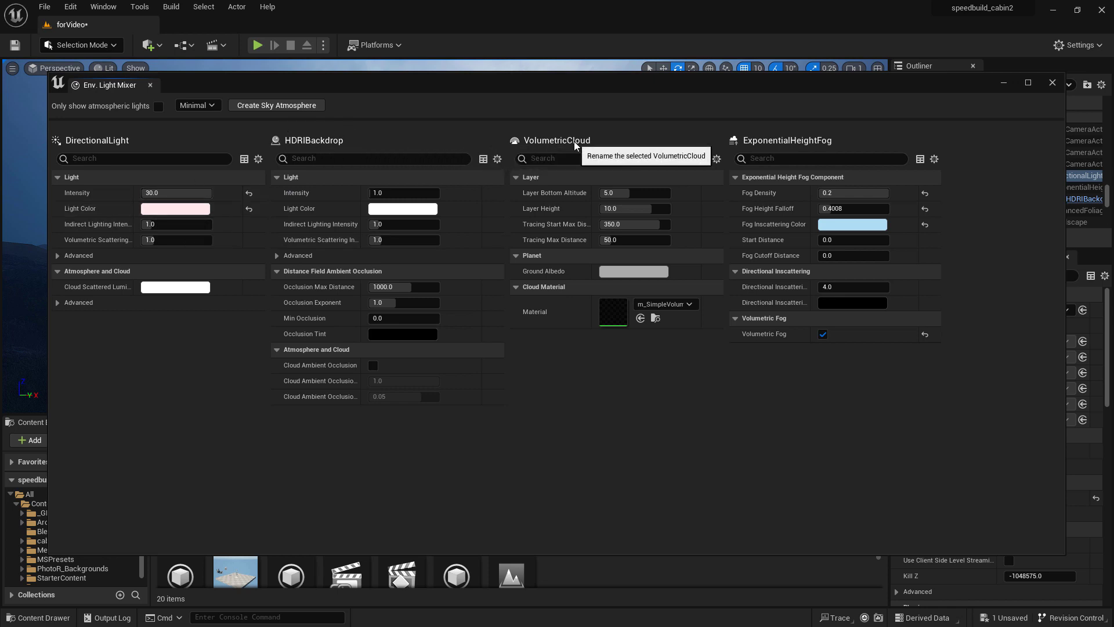
pyautogui.moveTo(783, 81); pyautogui.dragTo(767, 361)
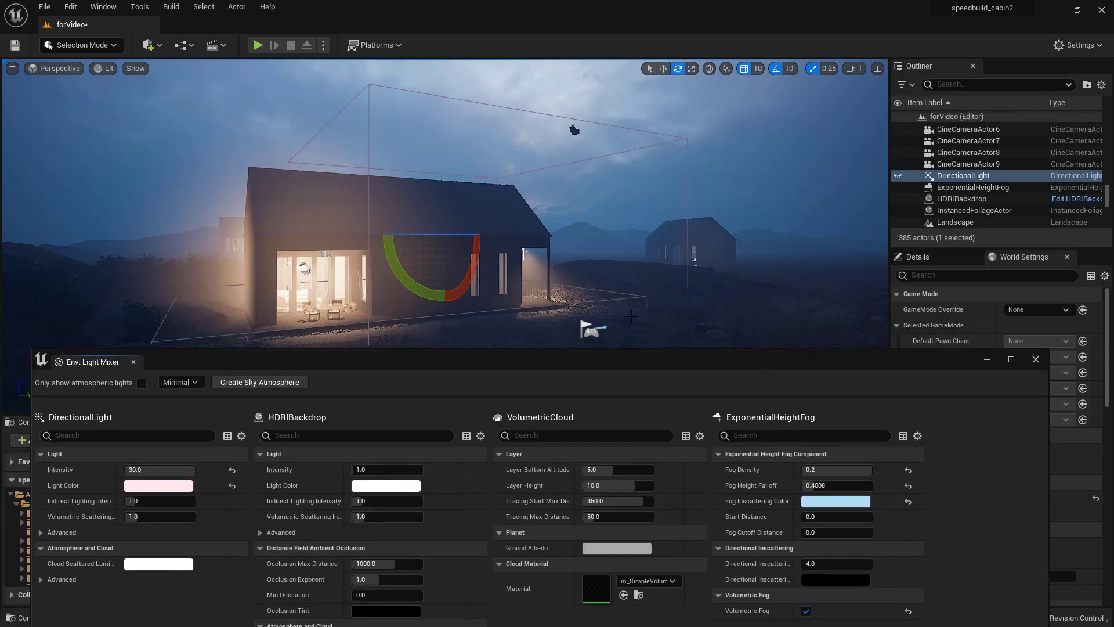
pyautogui.moveTo(482, 356); pyautogui.dragTo(480, 327)
pyautogui.click(103, 7)
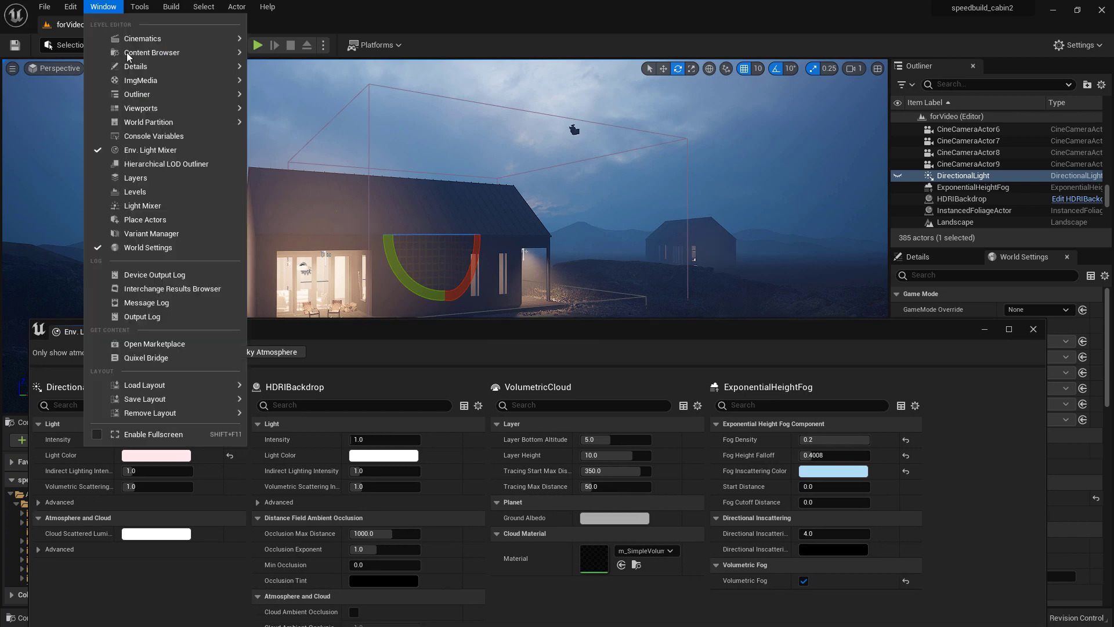
# Turn the directional light back on and set its intensity to 5
pyautogui.click(158, 207)
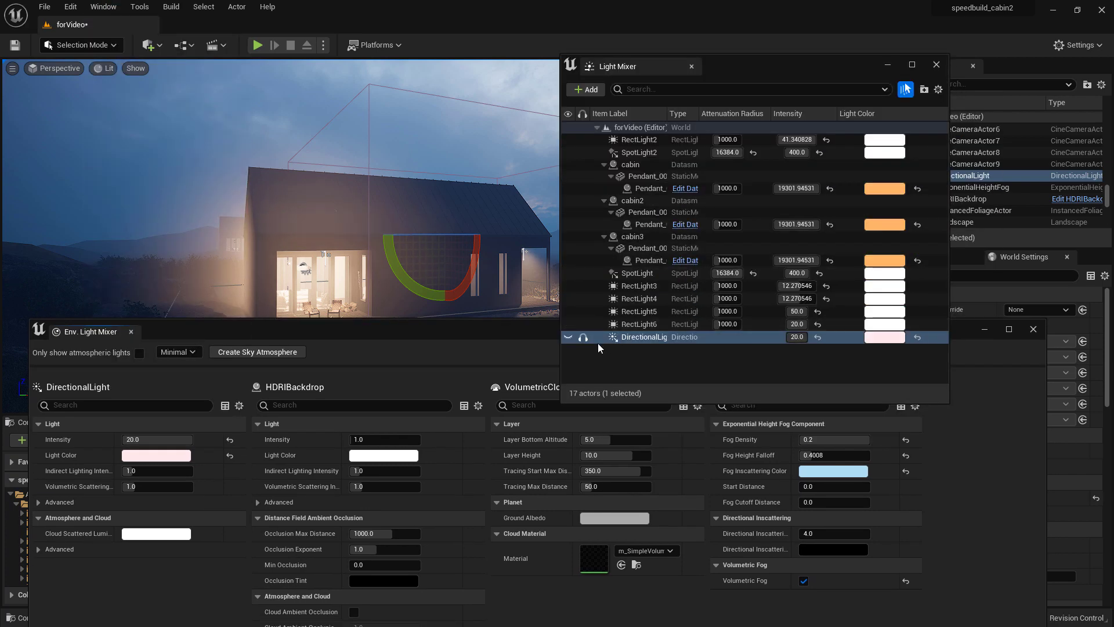
pyautogui.click(567, 337)
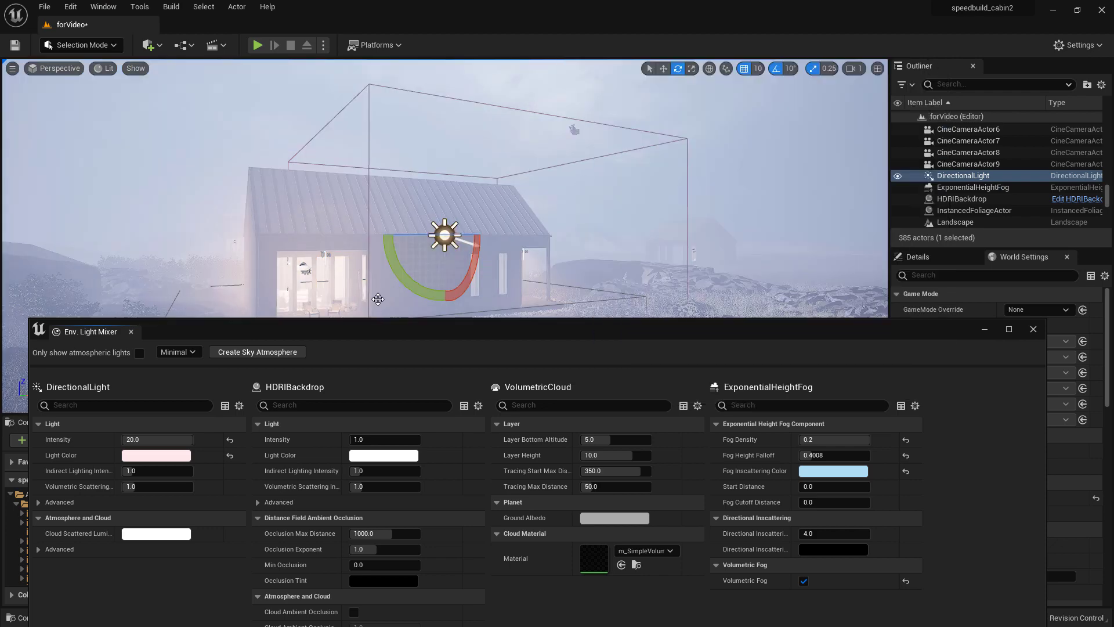
pyautogui.click(138, 439)
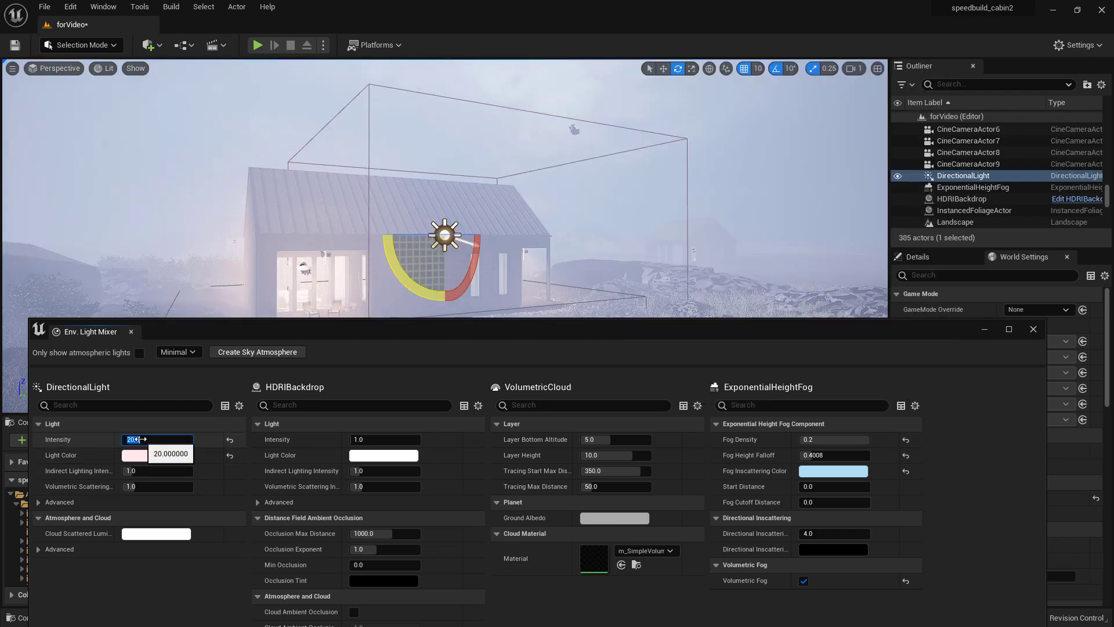
pyautogui.write('100')
pyautogui.press('Return')
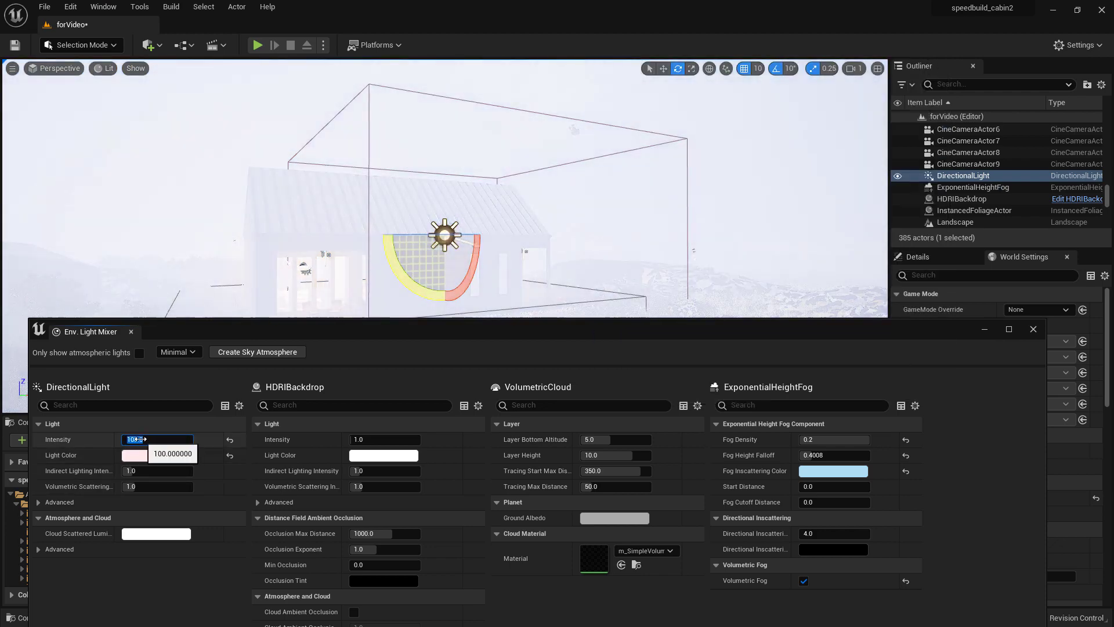
pyautogui.press('BackSpace')
pyautogui.press('BackSpace')
pyautogui.write('5')
# Set the HDRIBackdrop intensity to 3 and the fog density to 0.02
pyautogui.click(384, 440)
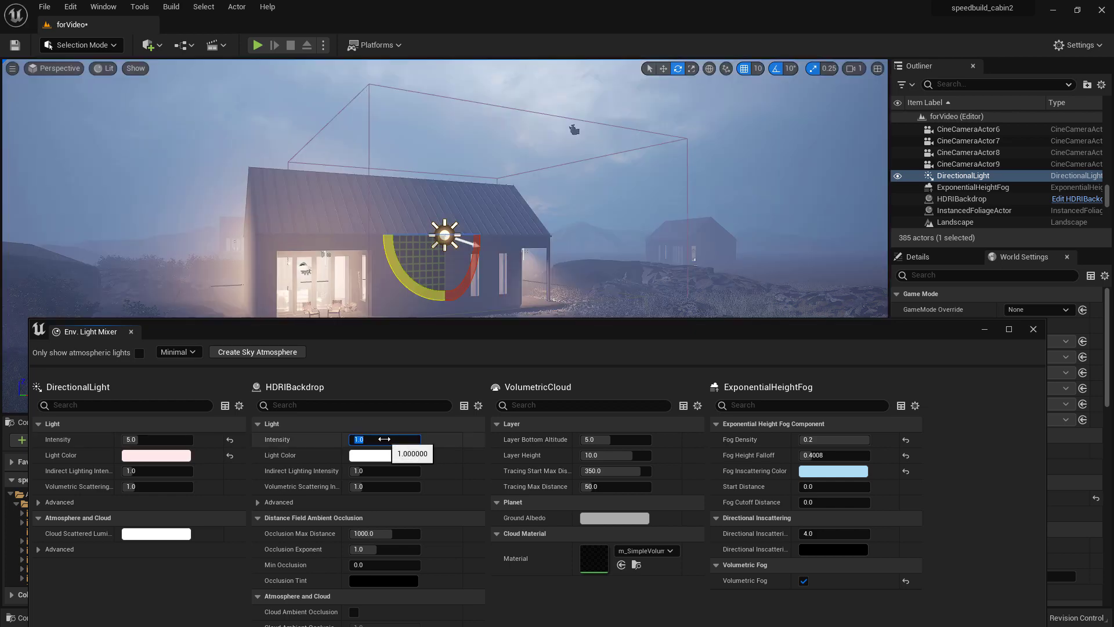
pyautogui.press('Return')
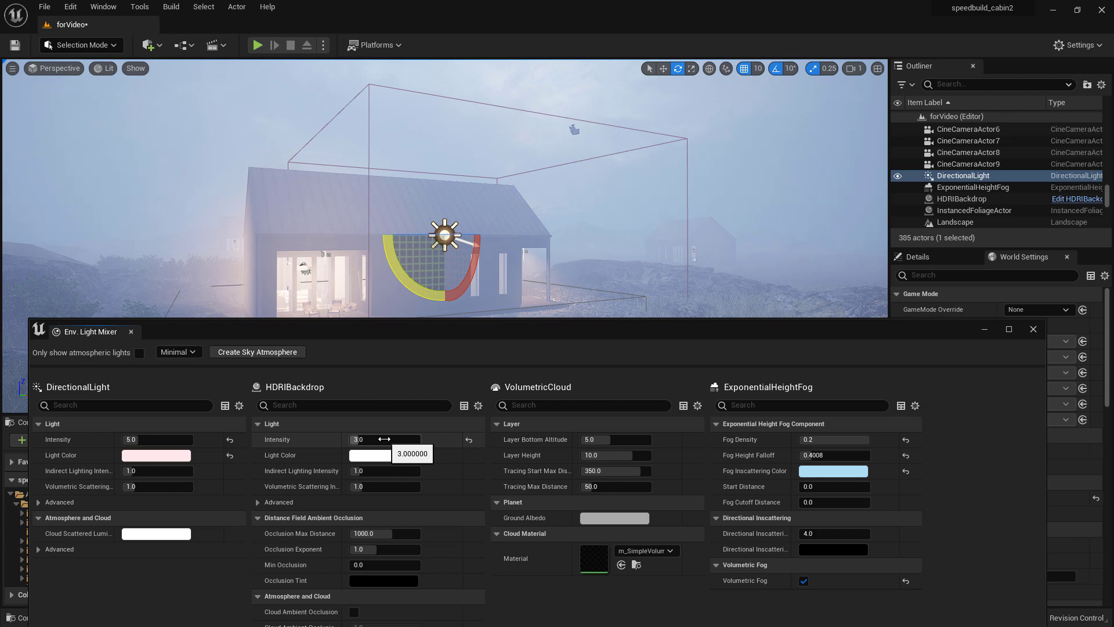
pyautogui.click(615, 439)
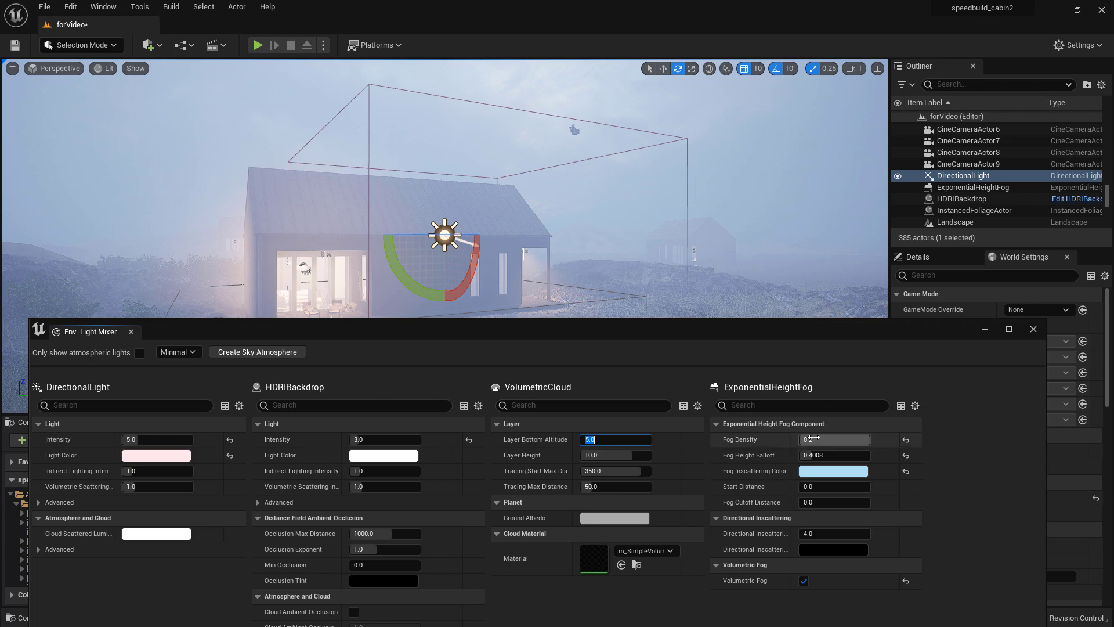
pyautogui.click(811, 441)
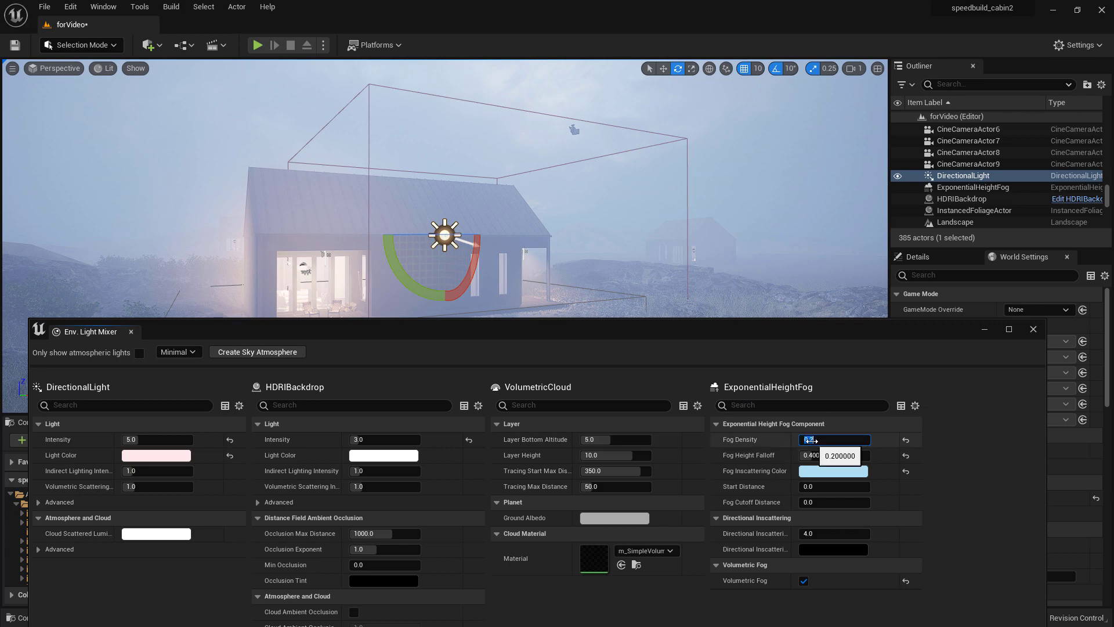
pyautogui.write('2')
pyautogui.press('Return')
pyautogui.write('0.02')
pyautogui.press('Return')
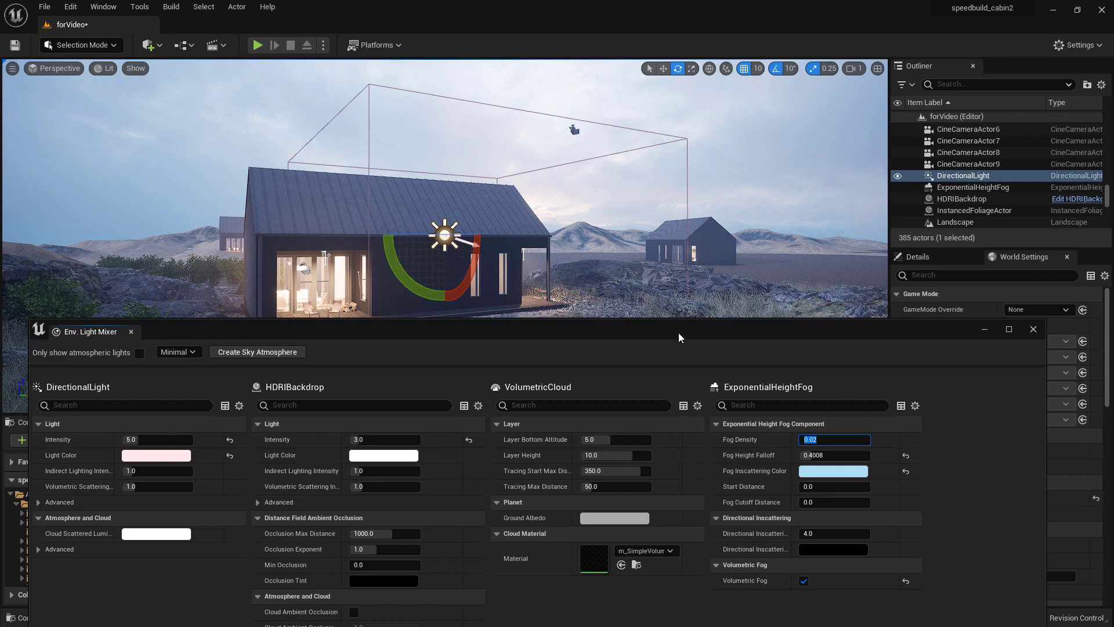
# Reopen the Light Mixer, hide the cabin's interior lights and select RectLight6
pyautogui.moveTo(681, 337); pyautogui.dragTo(706, 374)
pyautogui.click(112, 13)
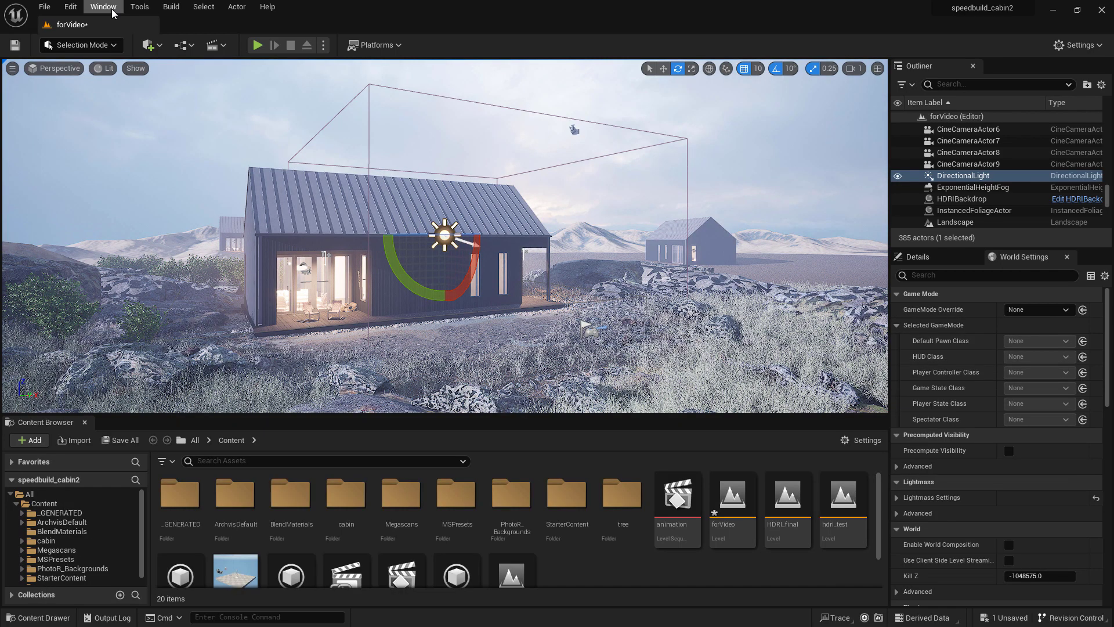
pyautogui.click(135, 204)
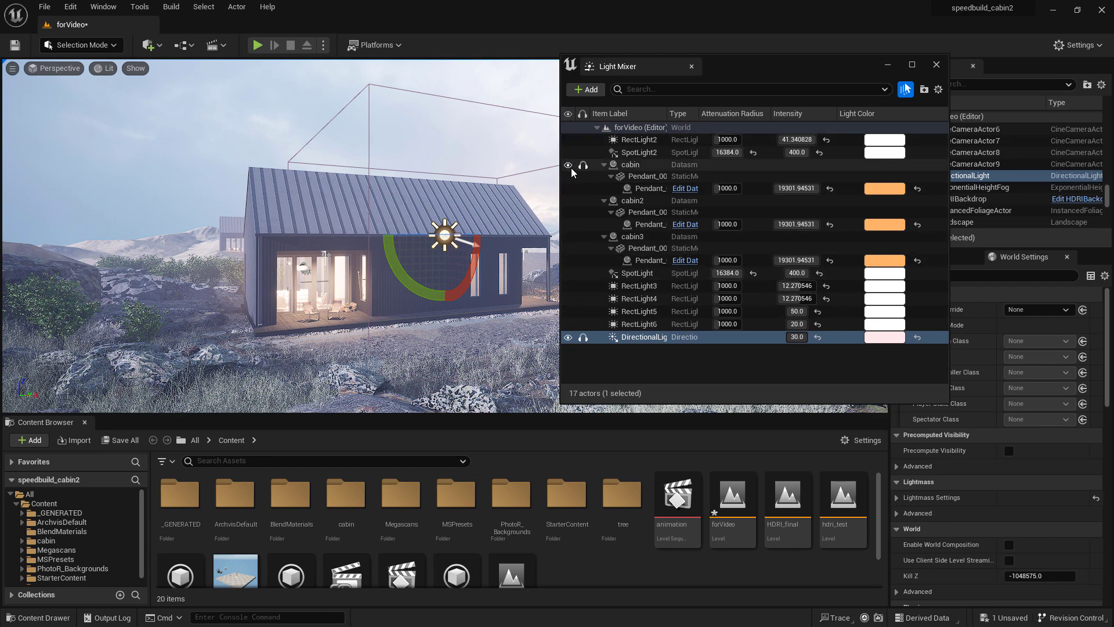
pyautogui.click(568, 165)
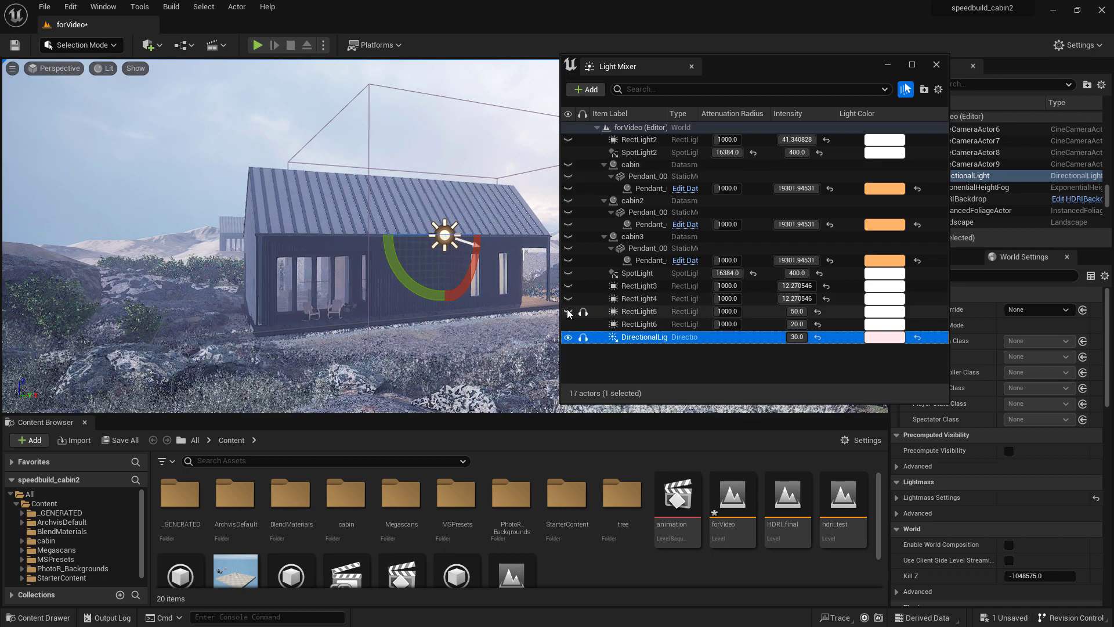
pyautogui.click(569, 324)
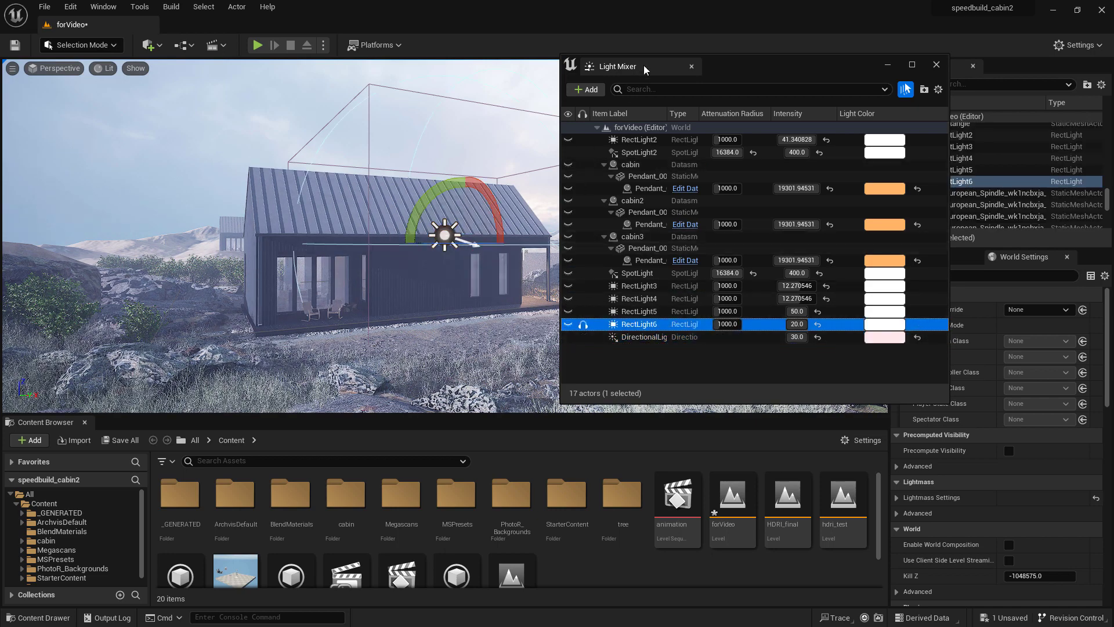
pyautogui.moveTo(790, 83); pyautogui.dragTo(842, 134)
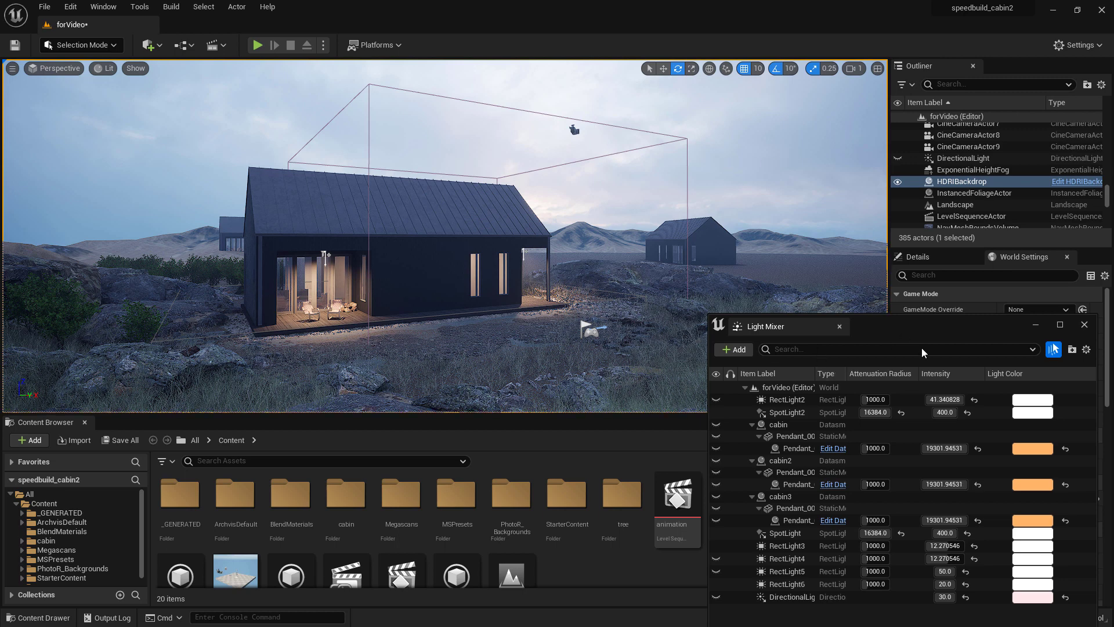
pyautogui.moveTo(911, 326); pyautogui.dragTo(862, 203)
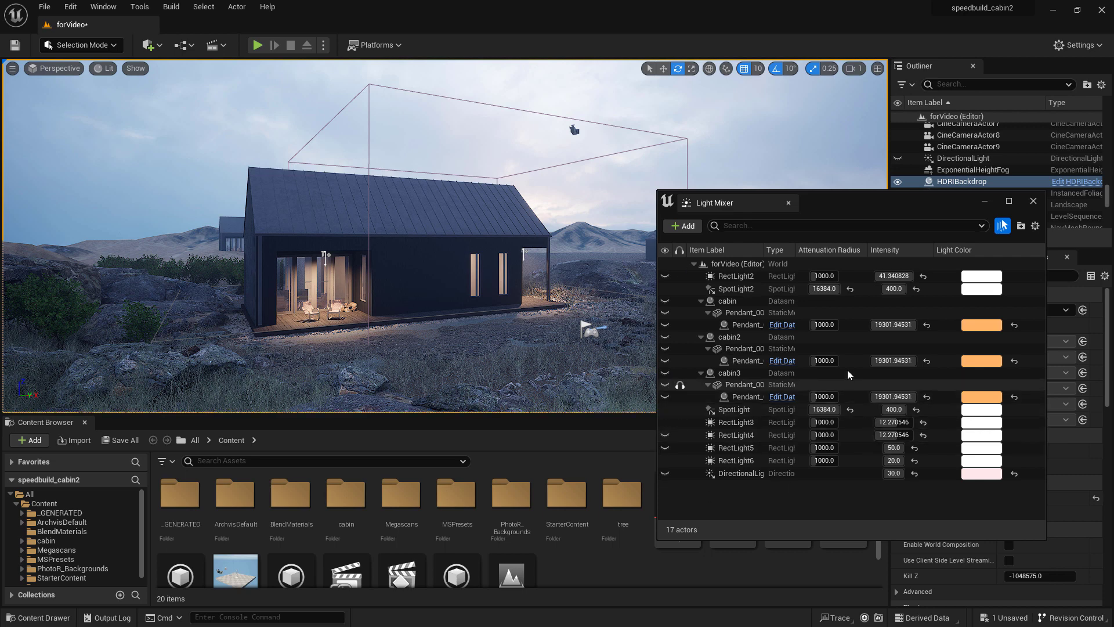
pyautogui.moveTo(893, 197); pyautogui.dragTo(790, 179)
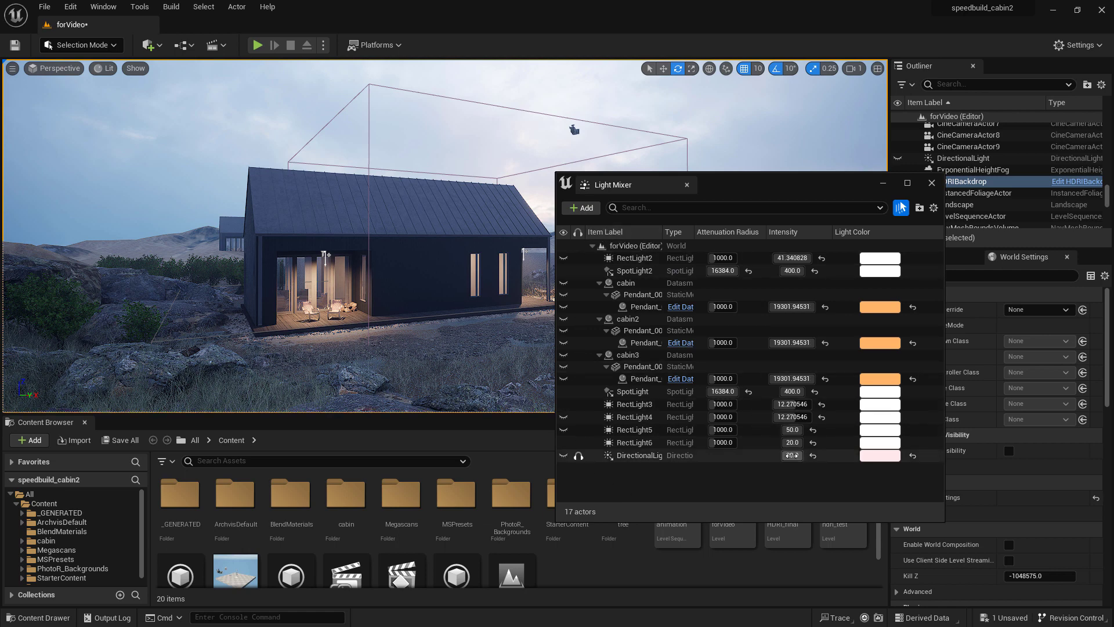
pyautogui.moveTo(735, 189); pyautogui.dragTo(944, 382)
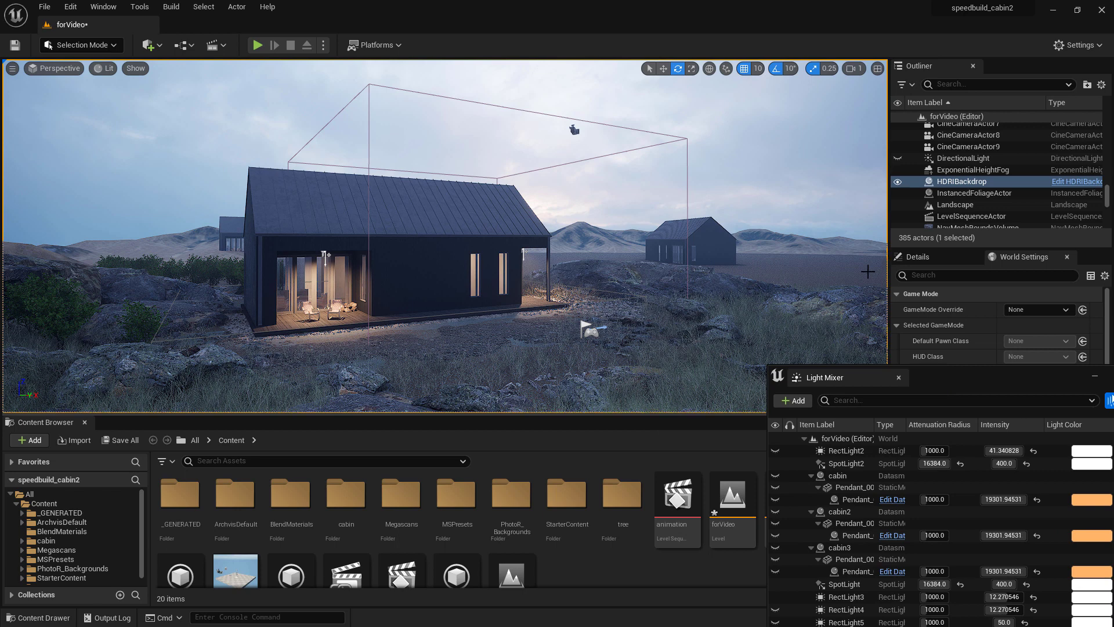
pyautogui.moveTo(925, 383); pyautogui.dragTo(840, 264)
pyautogui.click(104, 7)
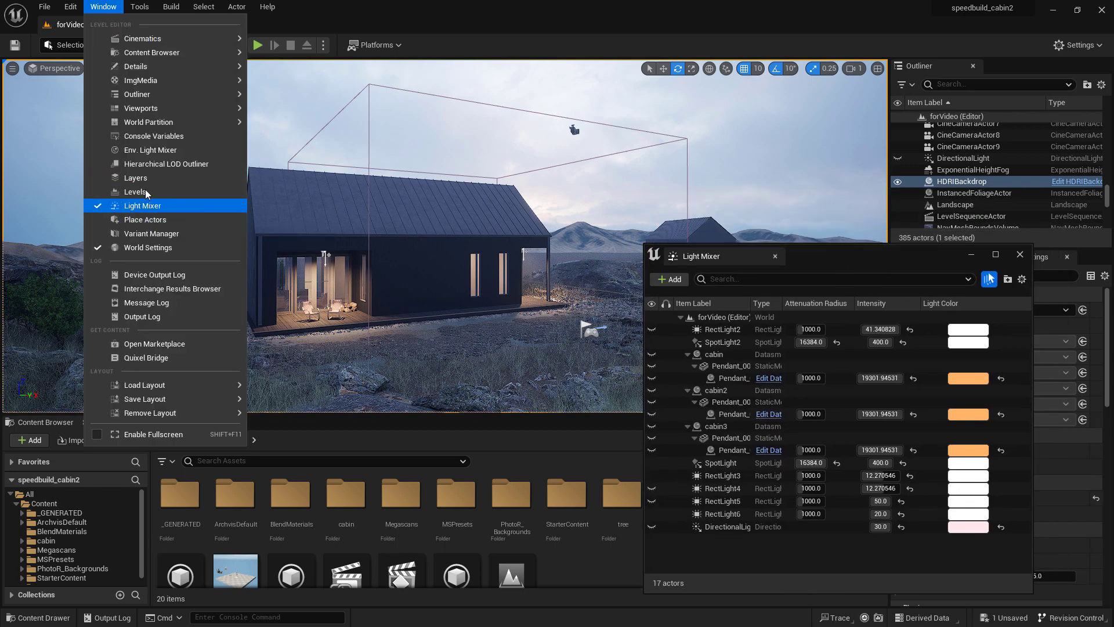
# Review and close the Env. Light Mixer, then position the Light Mixer listing SpotLight2 and SpotLight
pyautogui.click(146, 155)
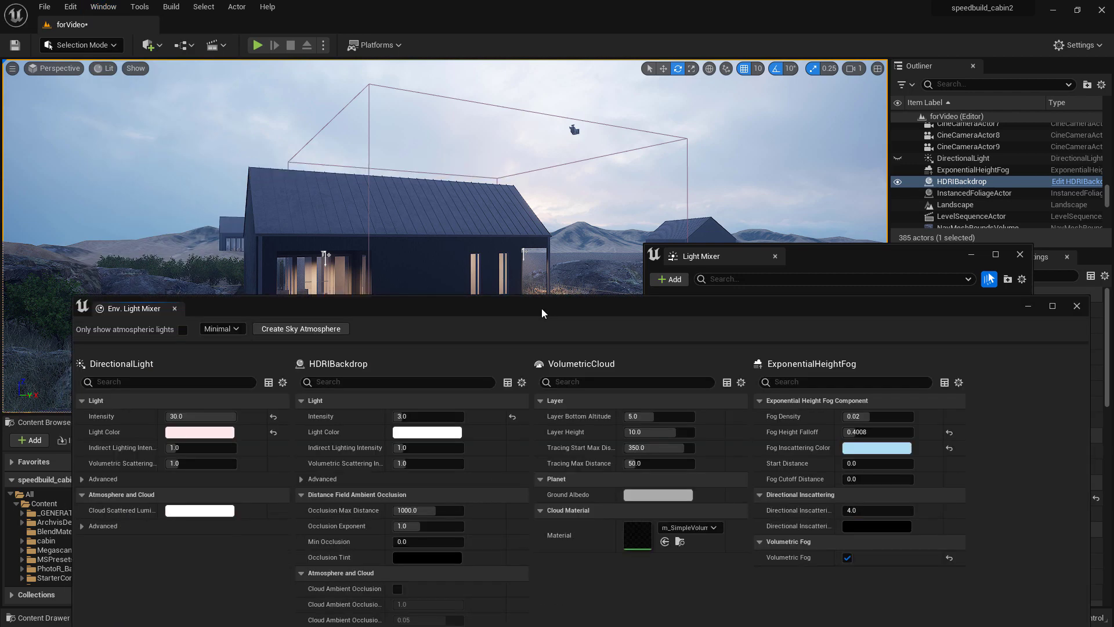
pyautogui.moveTo(543, 330); pyautogui.dragTo(537, 366)
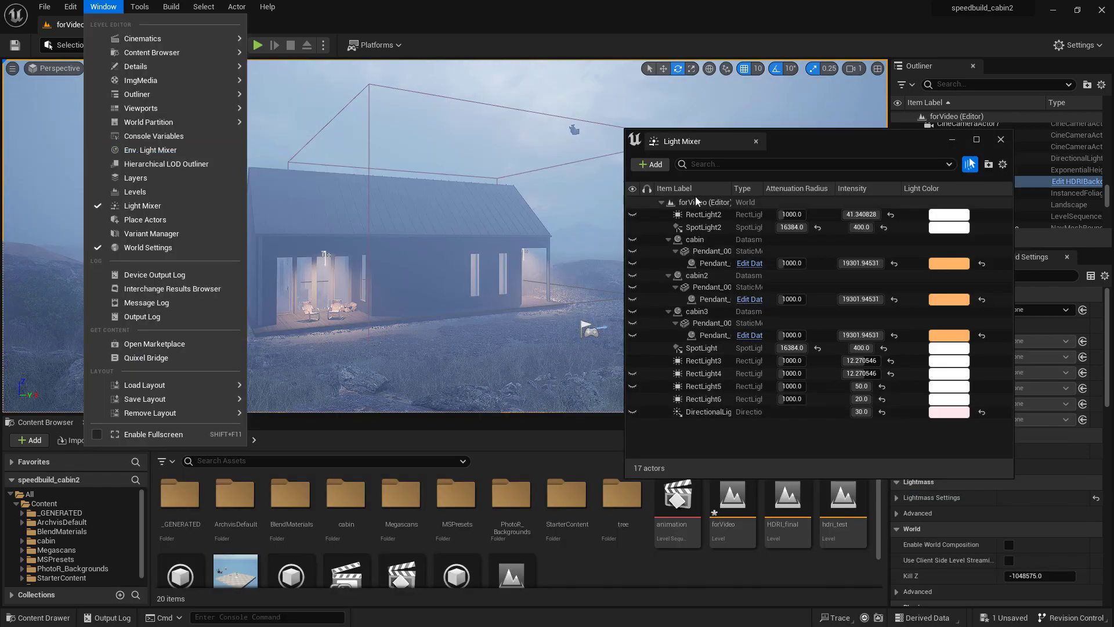
pyautogui.click(152, 150)
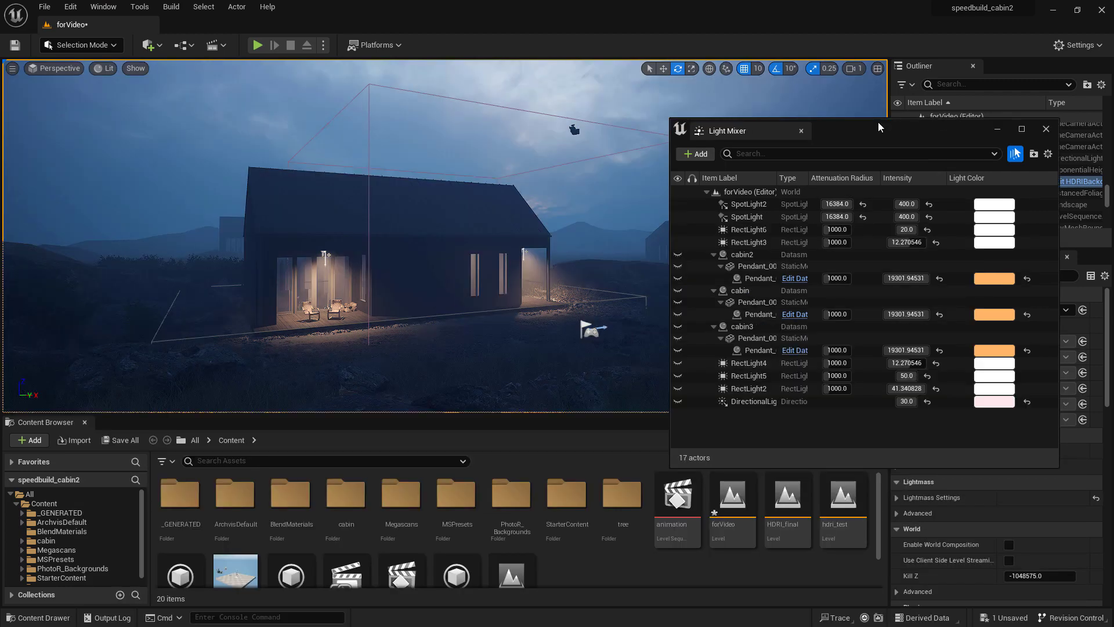
pyautogui.moveTo(879, 122)
pyautogui.mouseDown()
pyautogui.moveTo(894, 117)
pyautogui.moveTo(872, 104)
pyautogui.moveTo(857, 119)
pyautogui.mouseUp()
# Set the SpotLight's attenuation radius to 40000 and intensity to 3000 in the Light Mixer
pyautogui.click(715, 215)
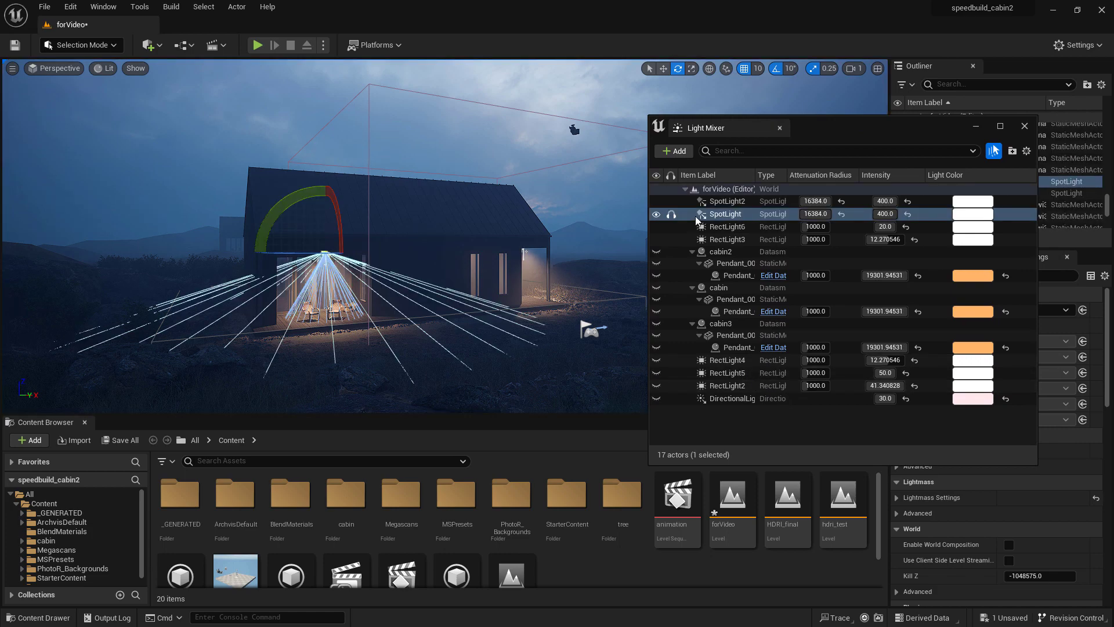
pyautogui.click(816, 214)
pyautogui.write('40000')
pyautogui.click(885, 213)
pyautogui.write('2000')
pyautogui.press('Return')
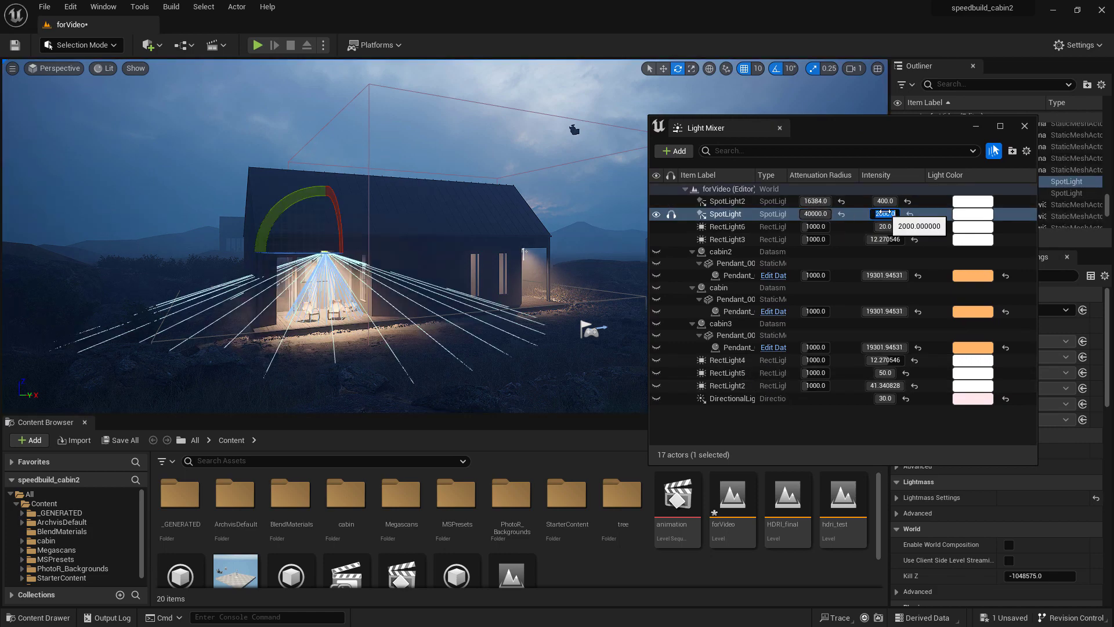
pyautogui.write('3000')
pyautogui.press('Return')
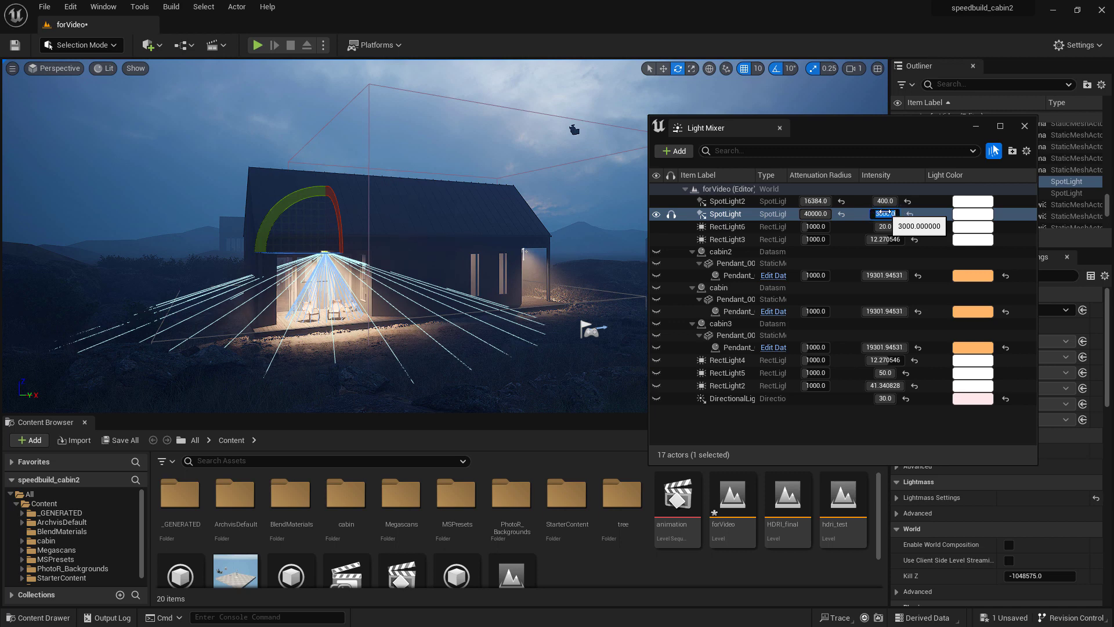
pyautogui.moveTo(886, 124); pyautogui.dragTo(826, 126)
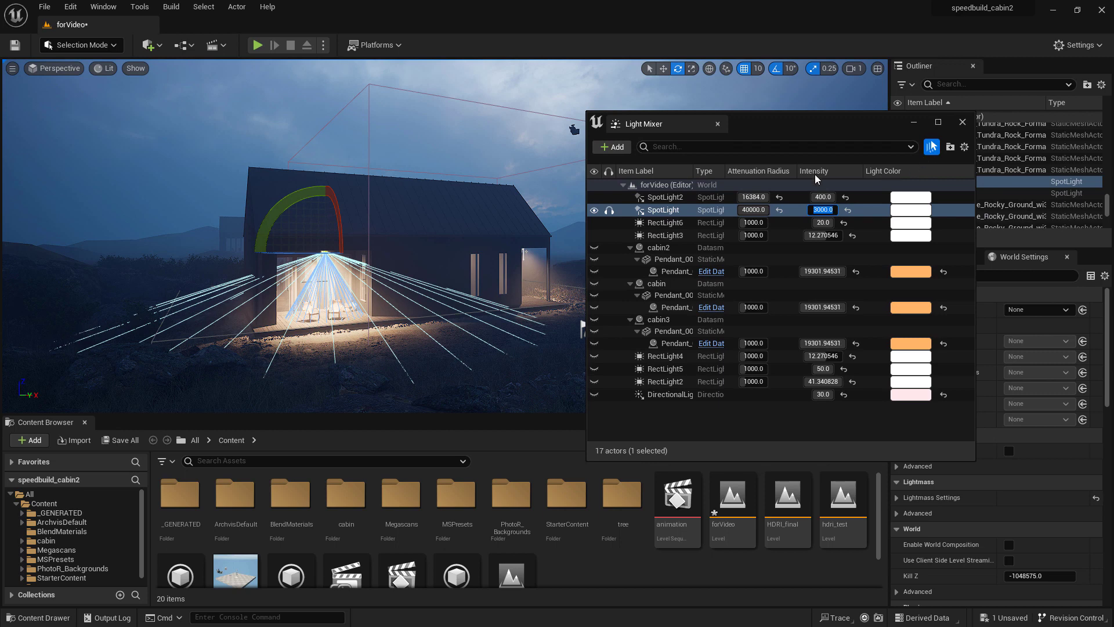
pyautogui.moveTo(585, 180); pyautogui.dragTo(413, 181)
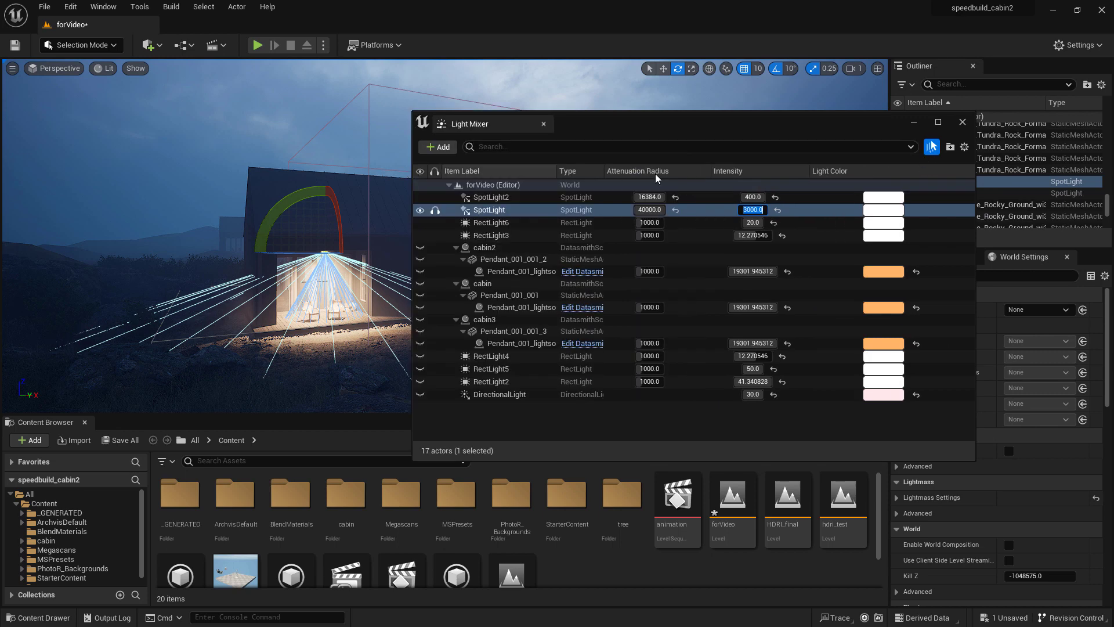
# Show the Inner Cone Angle and Outer Cone Angle columns from the Light Mixer column list
pyautogui.rightClick(903, 171)
pyautogui.scroll(-6, 1019, 385)
pyautogui.scroll(-2, 1027, 386)
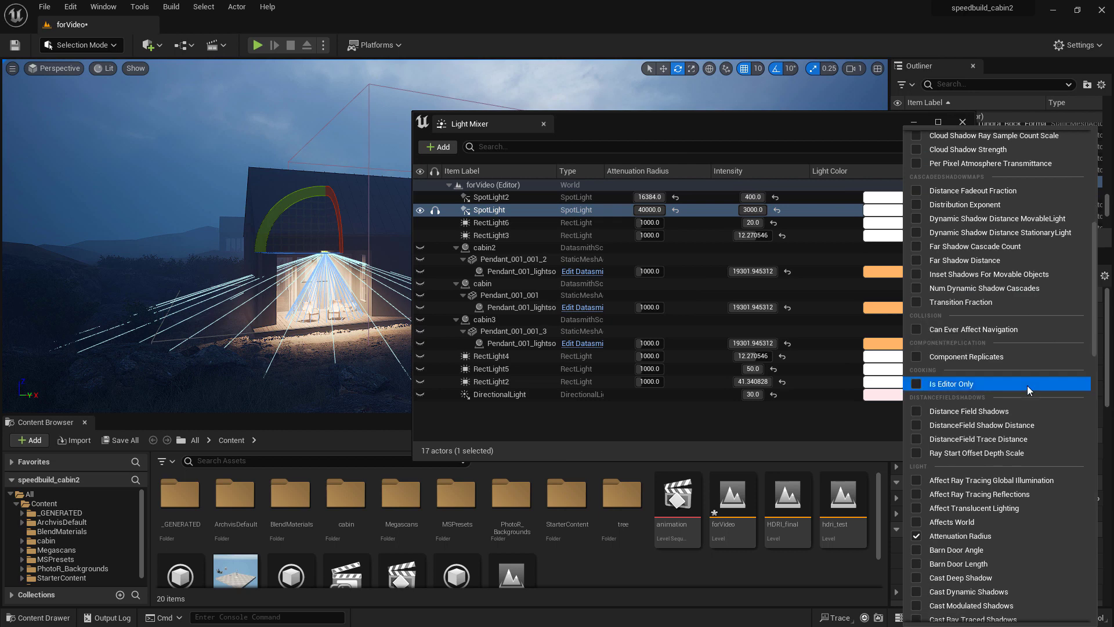
pyautogui.scroll(-2, 1029, 391)
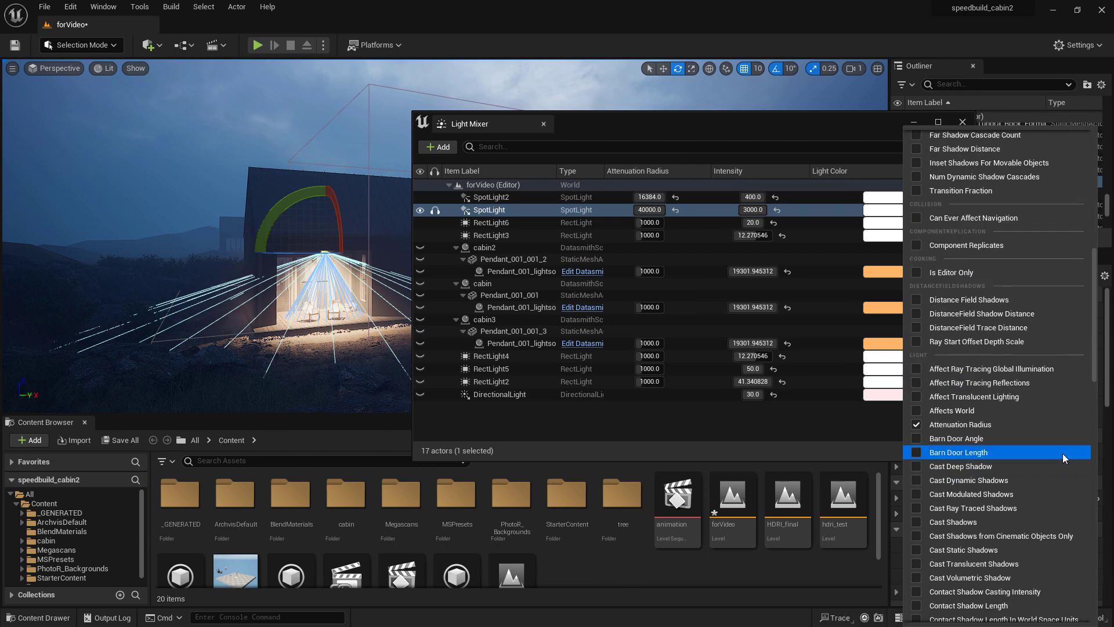
pyautogui.scroll(-4, 1063, 455)
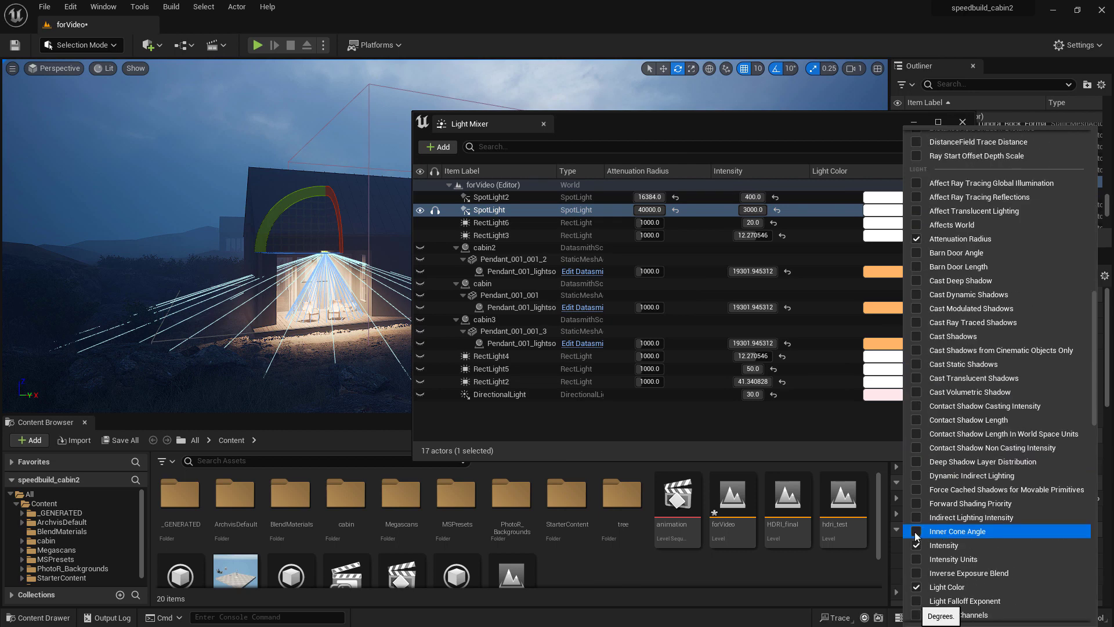
pyautogui.click(917, 532)
pyautogui.scroll(-3, 1007, 456)
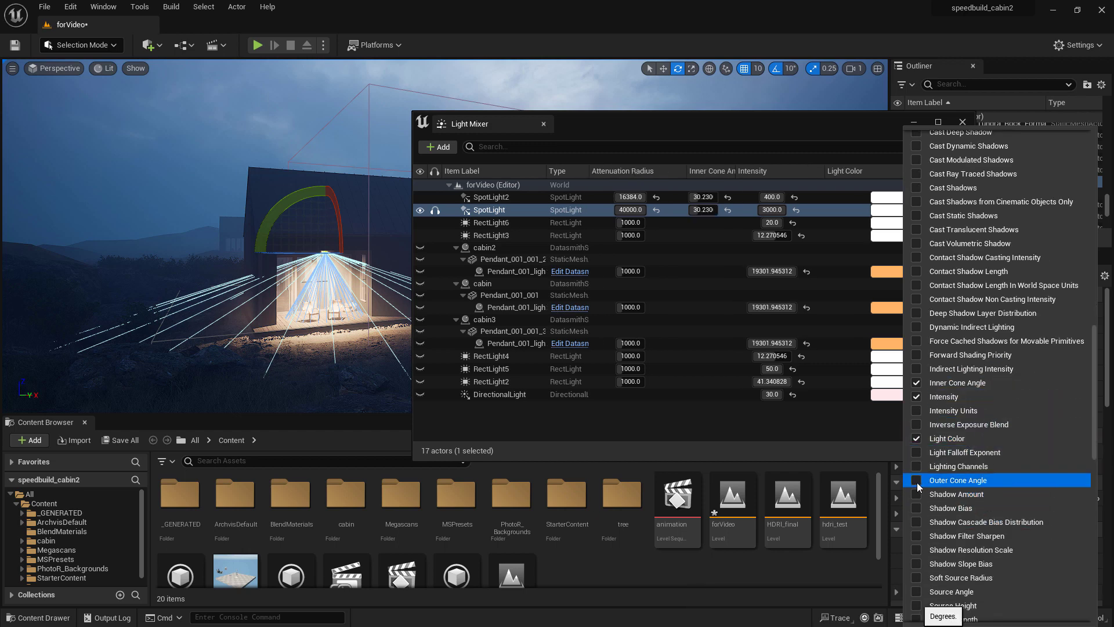
pyautogui.click(917, 480)
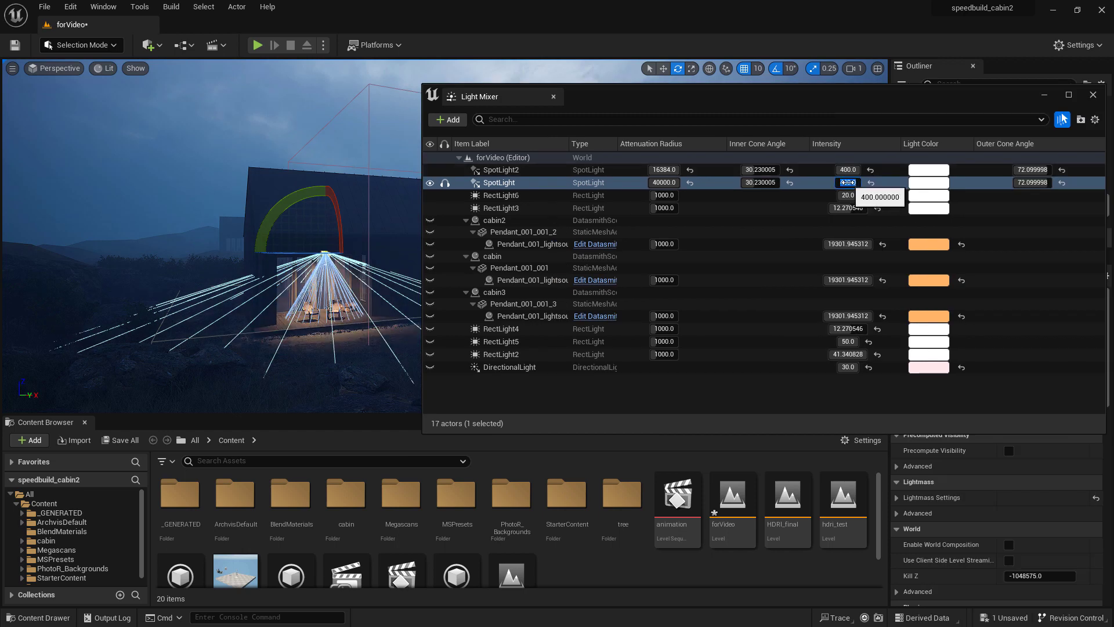
# Set the SpotLight's inner cone angle to 64.99
pyautogui.moveTo(760, 183); pyautogui.dragTo(824, 182)
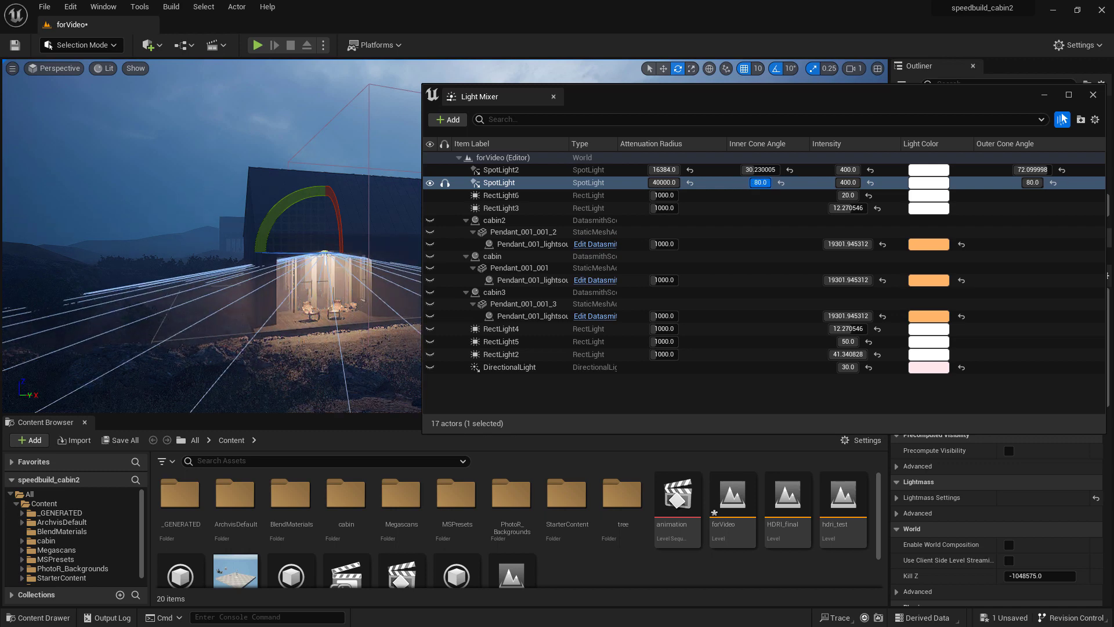
pyautogui.write('66.57')
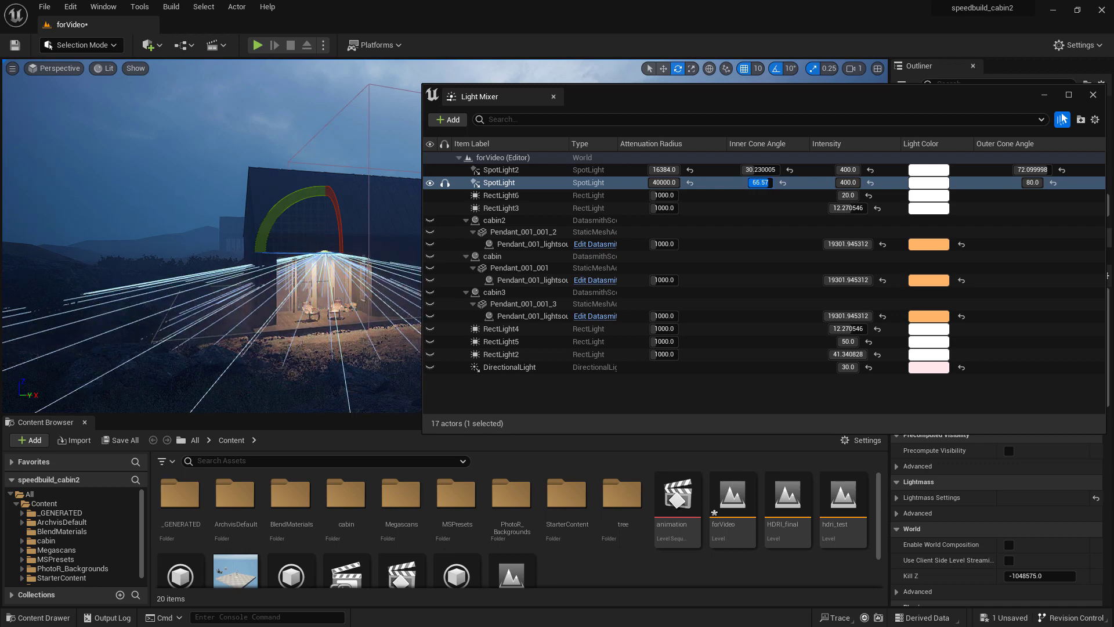
pyautogui.press('BackSpace')
pyautogui.press('BackSpace')
pyautogui.press('BackSpace')
pyautogui.press('BackSpace')
pyautogui.write('4.99')
pyautogui.press('Return')
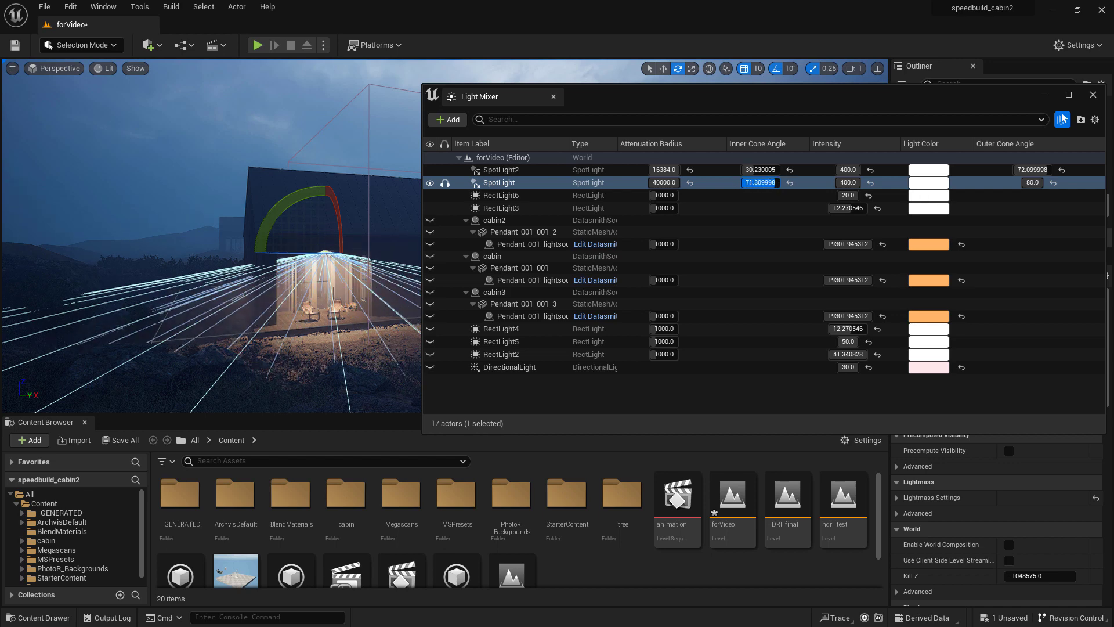
# Shrink the SpotLight's attenuation radius to about 1501 and preview the cabin lighting
pyautogui.moveTo(659, 100); pyautogui.dragTo(837, 113)
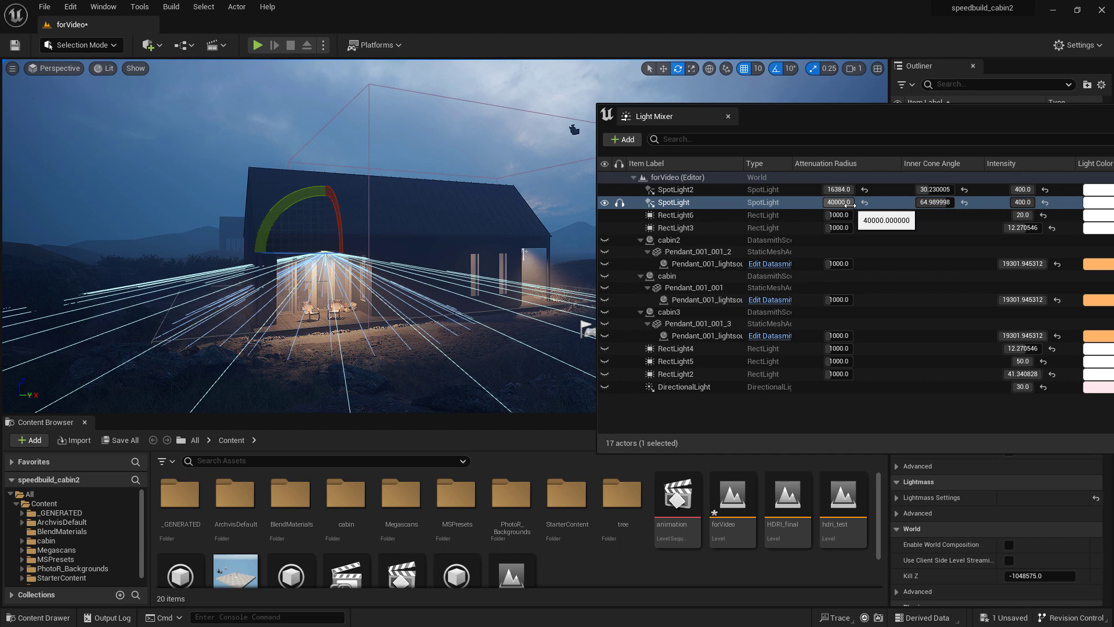
pyautogui.moveTo(839, 202); pyautogui.dragTo(759, 178)
pyautogui.click(551, 144)
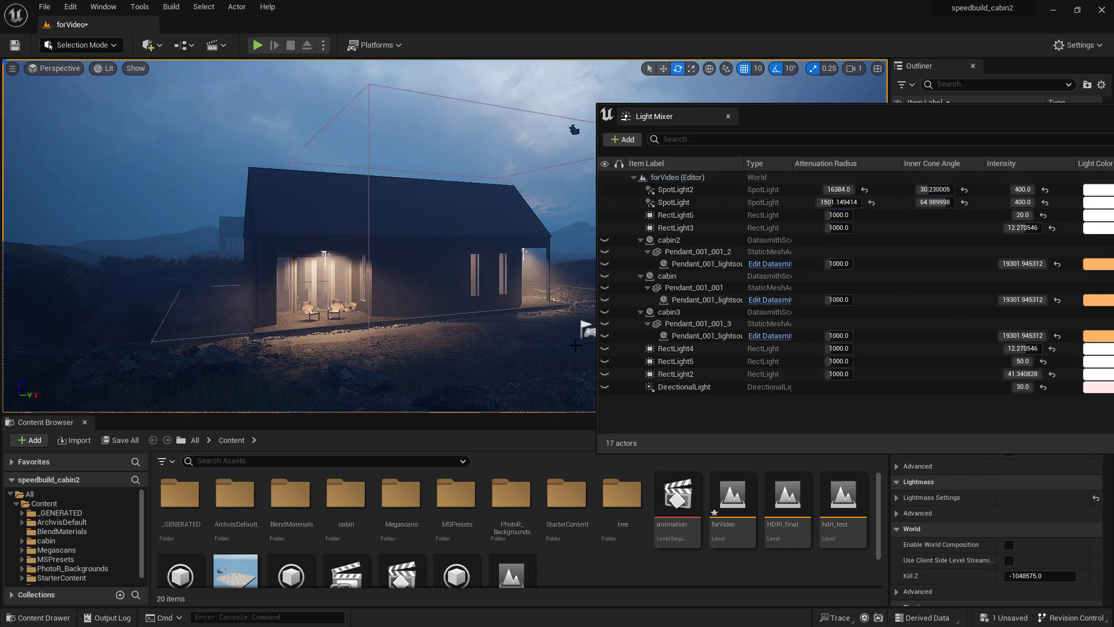
# Widen SpotLight2's inner cone angle to 68.15
pyautogui.click(523, 250)
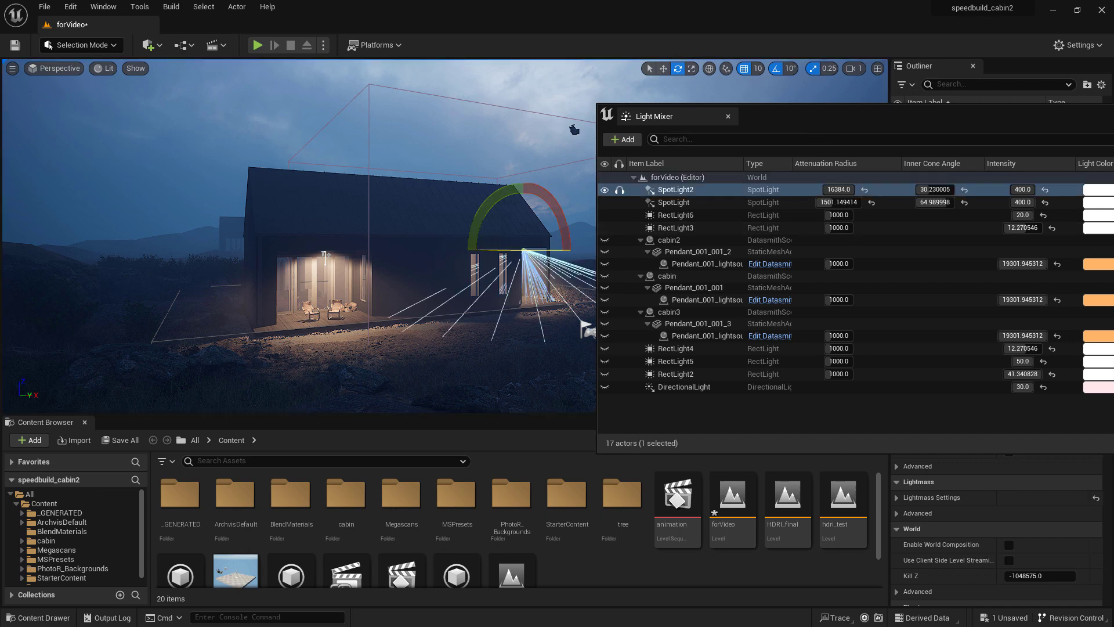
pyautogui.moveTo(934, 189)
pyautogui.mouseDown()
pyautogui.moveTo(975, 189)
pyautogui.moveTo(952, 189)
pyautogui.mouseUp()
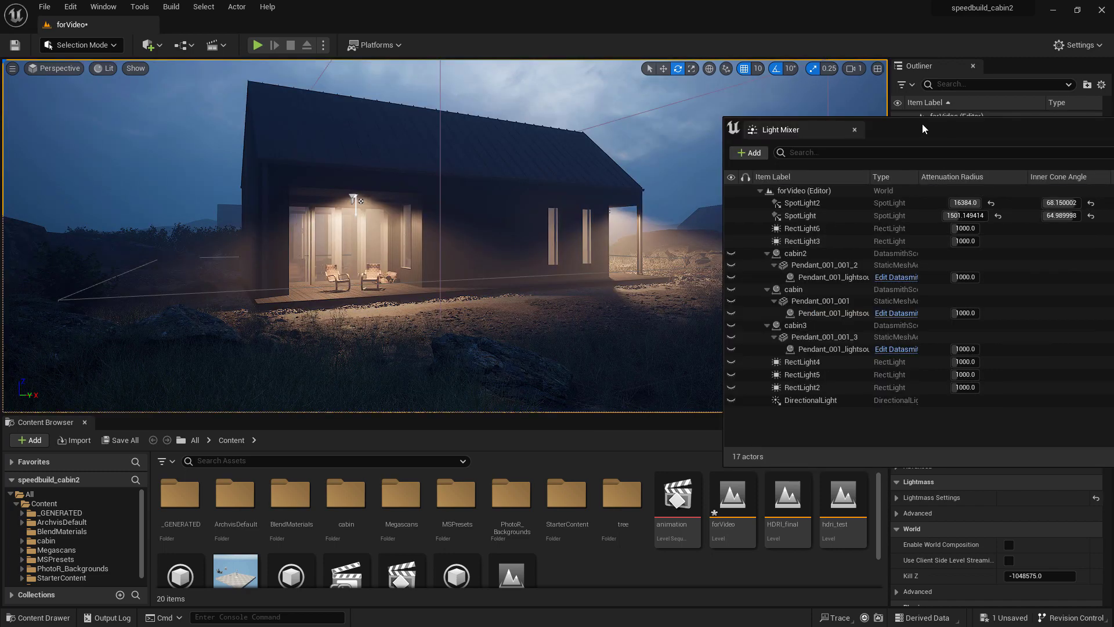
pyautogui.moveTo(924, 128); pyautogui.dragTo(655, 149)
# Select the SpotLight and show its volumetric scattering settings in the Details panel
pyautogui.rightClick(1024, 190)
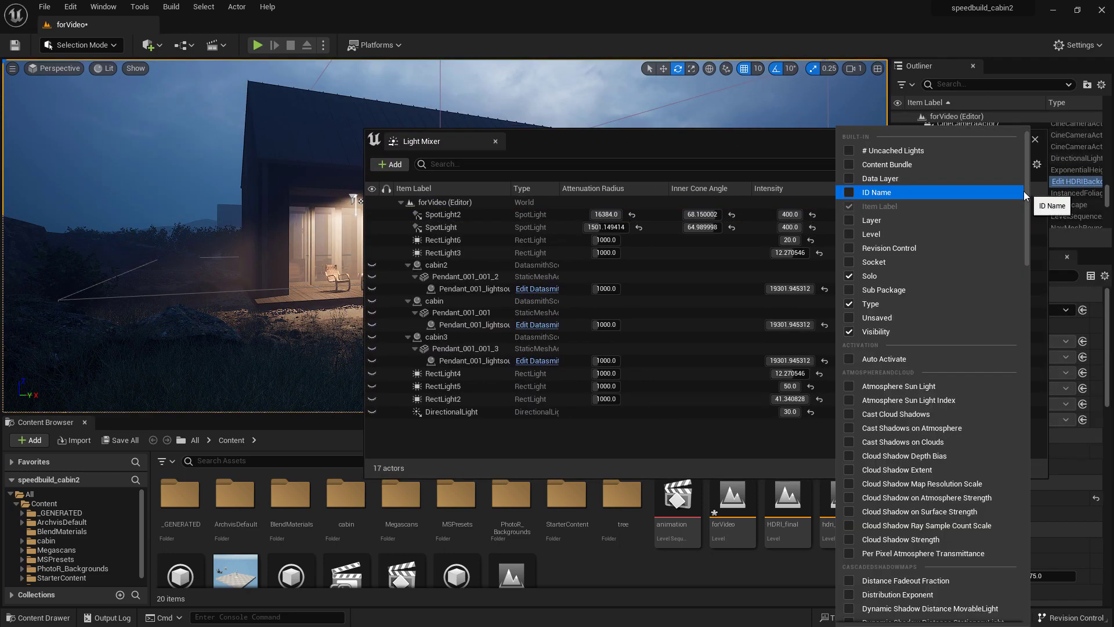
pyautogui.click(744, 145)
pyautogui.click(453, 227)
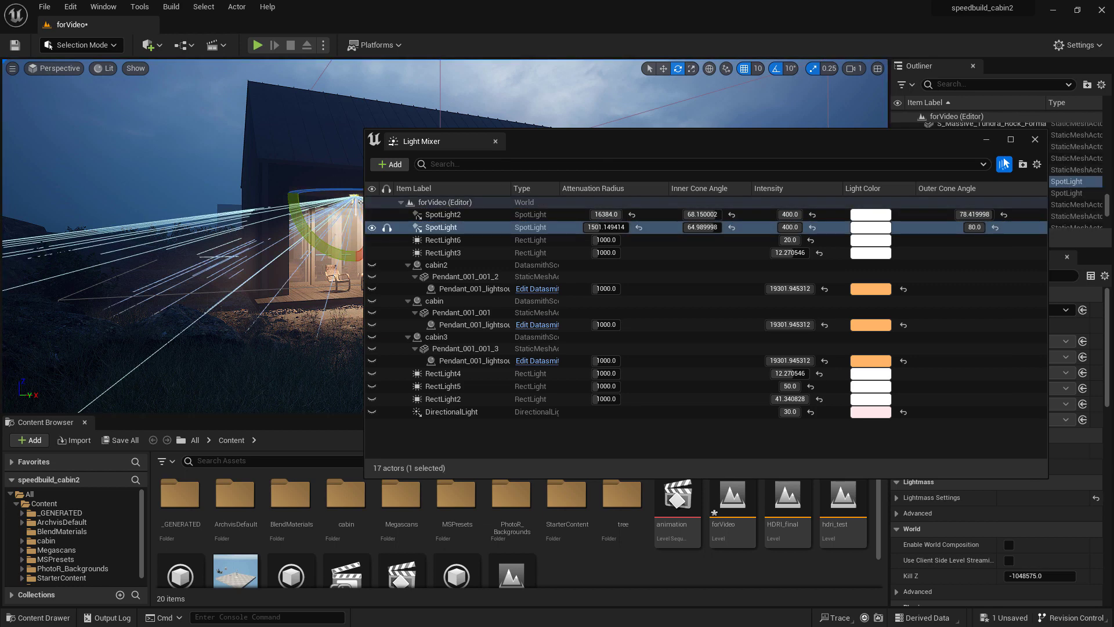
pyautogui.moveTo(880, 144); pyautogui.dragTo(617, 162)
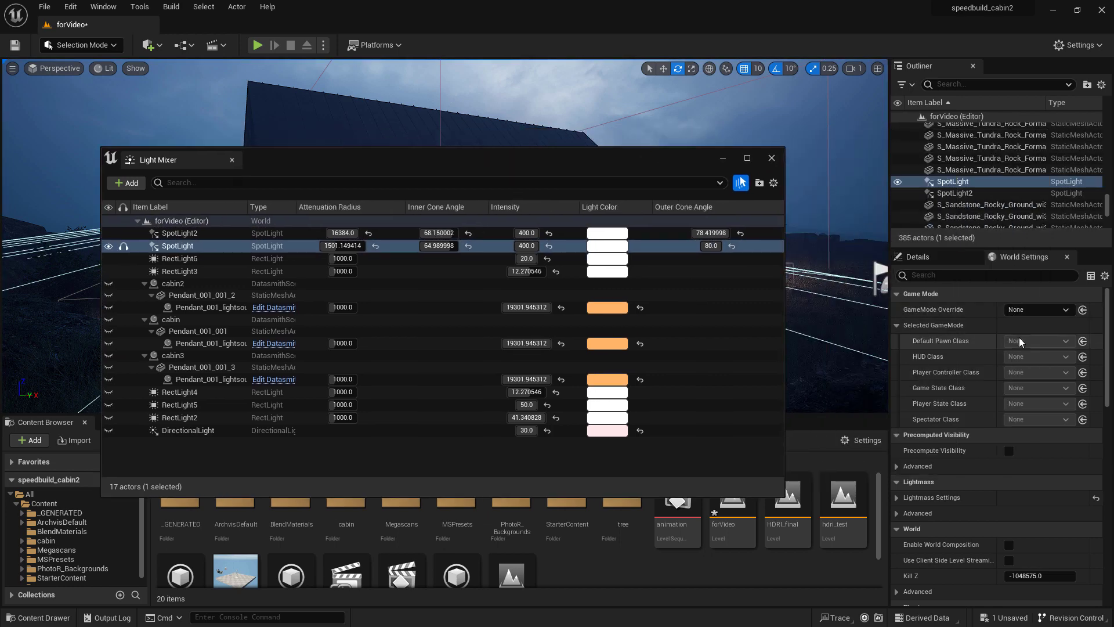
pyautogui.scroll(-3, 1037, 369)
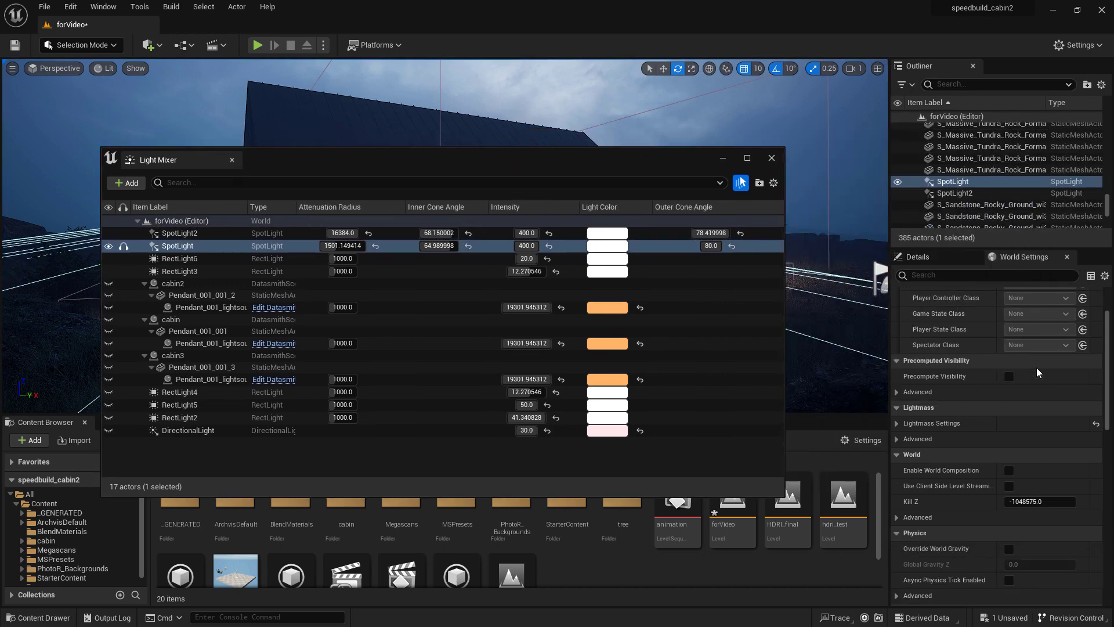
pyautogui.click(913, 257)
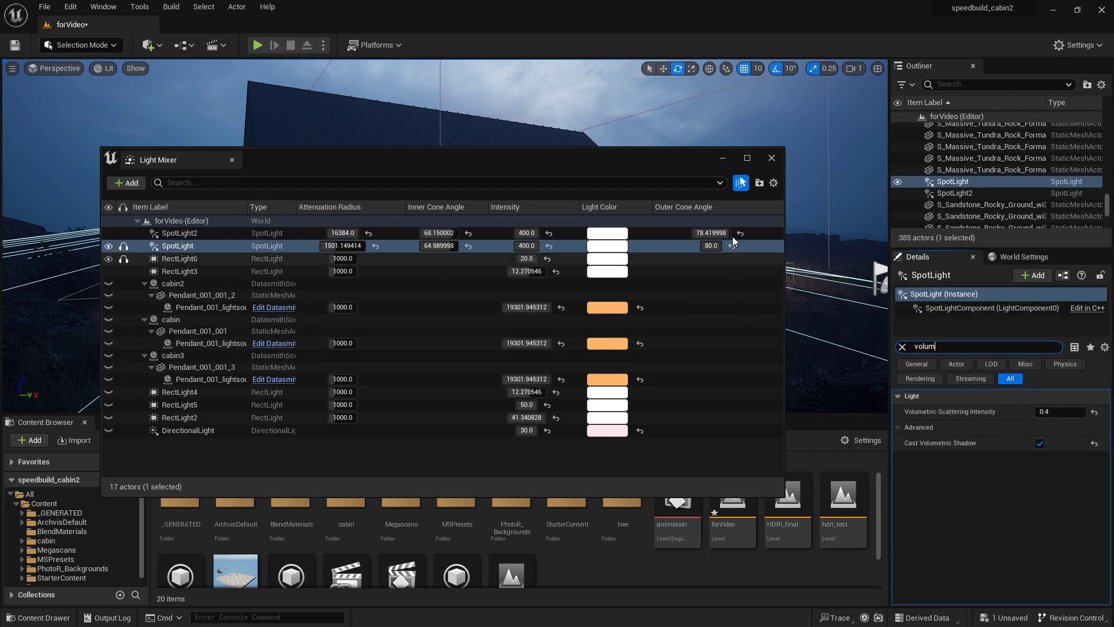
# Add the Volumetric Scattering Intensity column to the Light Mixer and clear the property search
pyautogui.click(741, 182)
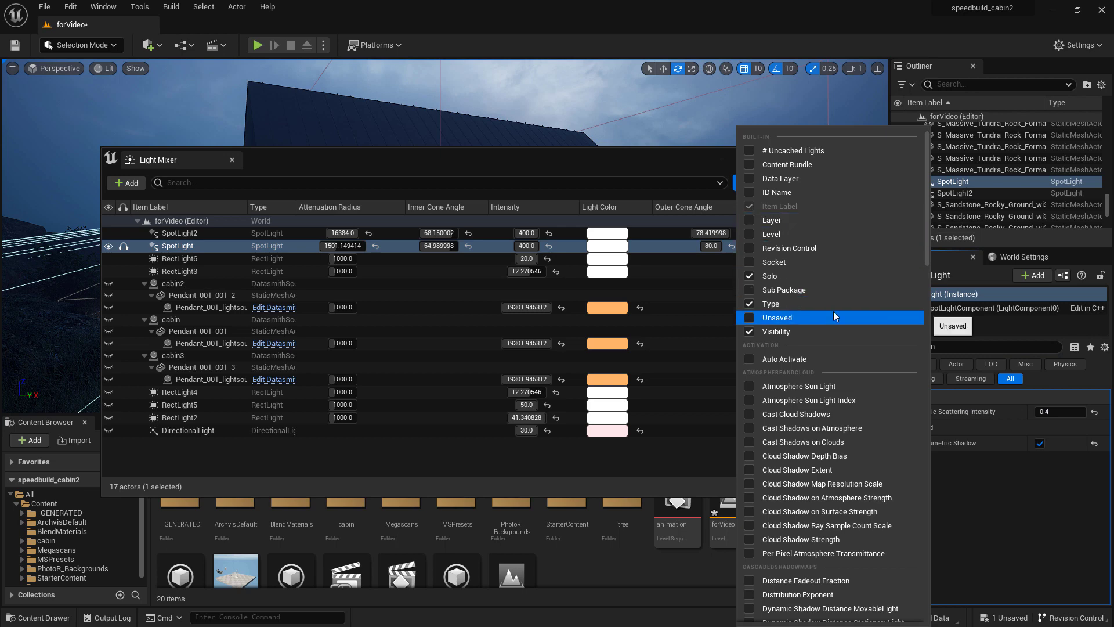
pyautogui.scroll(-10, 834, 311)
pyautogui.scroll(-5, 836, 402)
pyautogui.click(835, 453)
pyautogui.click(678, 161)
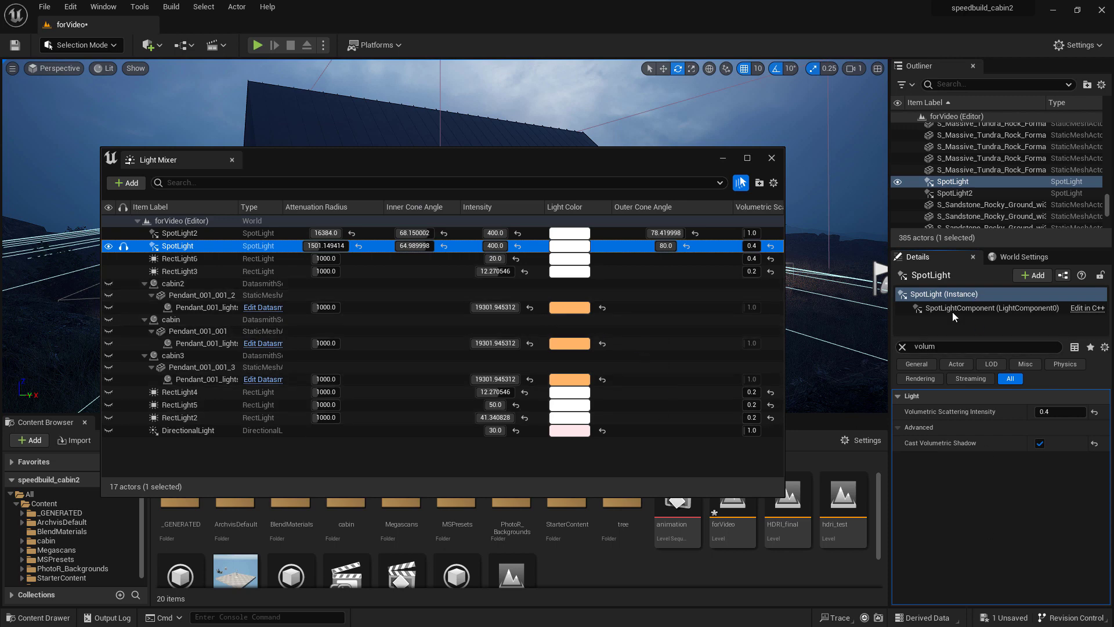
pyautogui.click(902, 347)
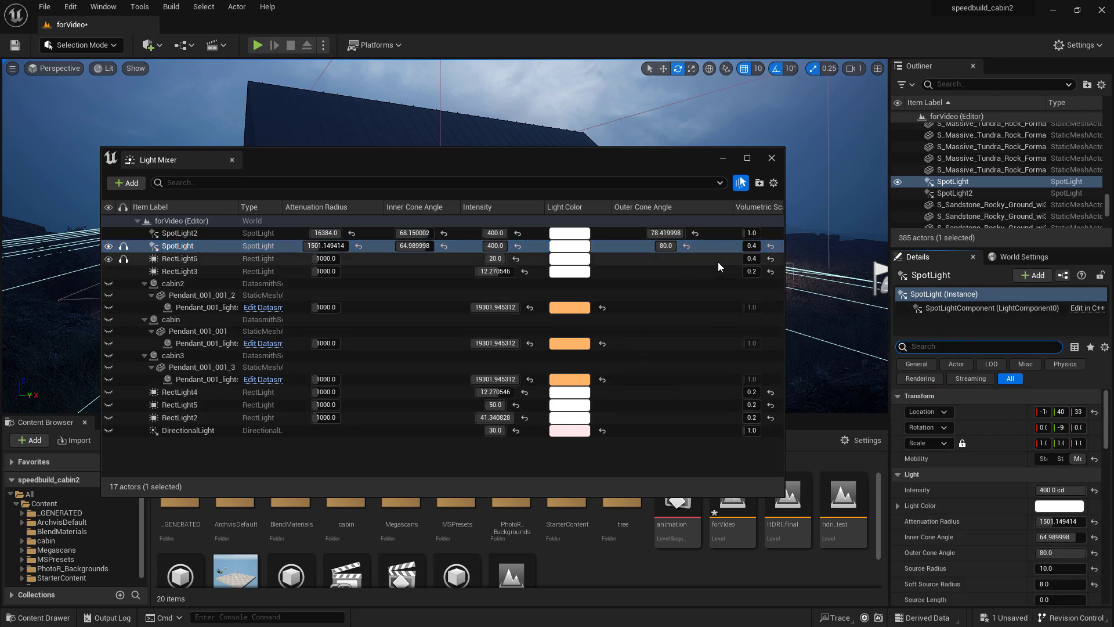
pyautogui.moveTo(669, 163); pyautogui.dragTo(805, 364)
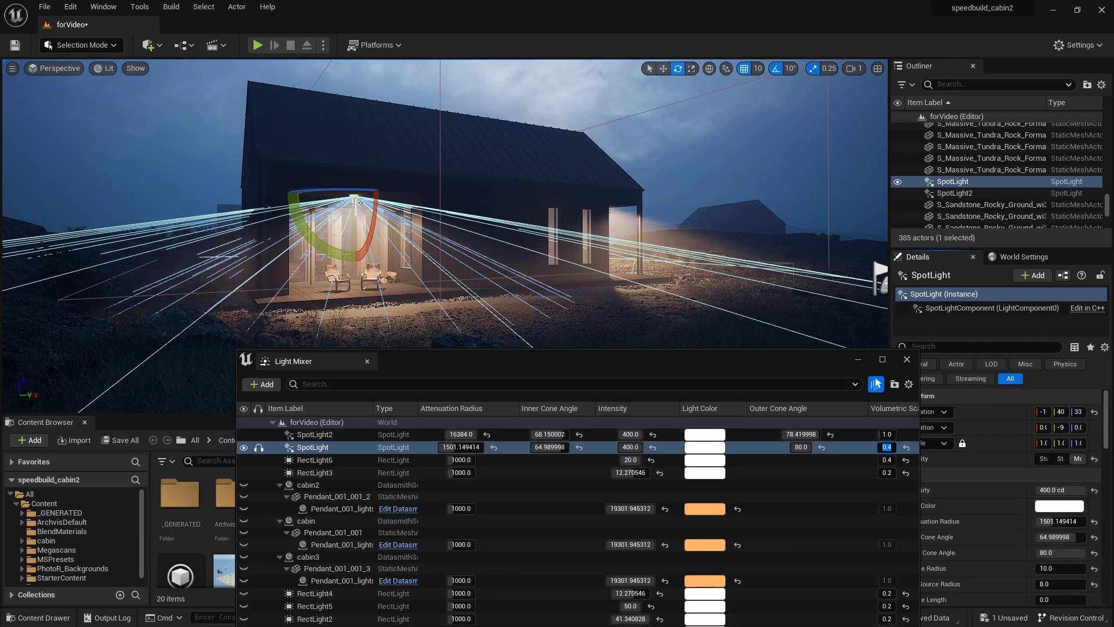
pyautogui.write('1')
pyautogui.press('Return')
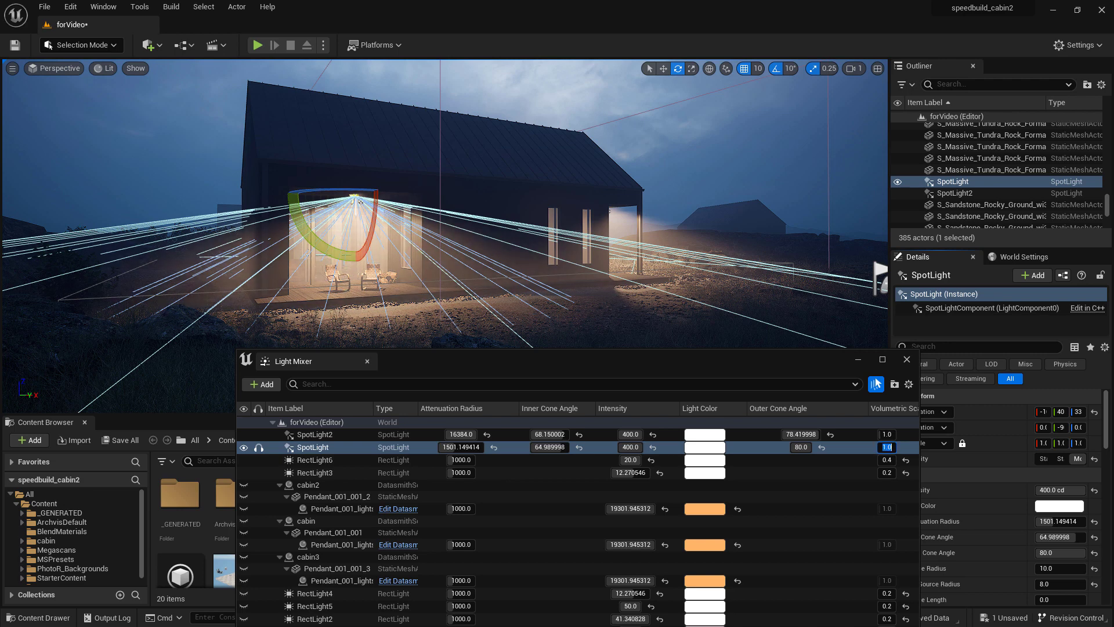
pyautogui.write('2')
pyautogui.press('Return')
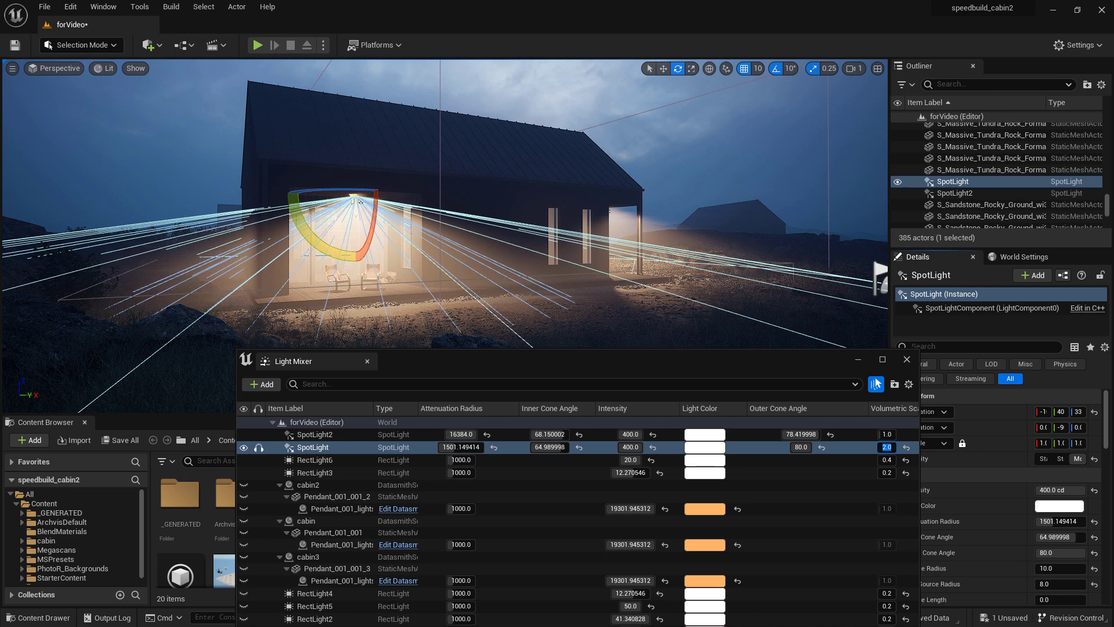
pyautogui.press('Return')
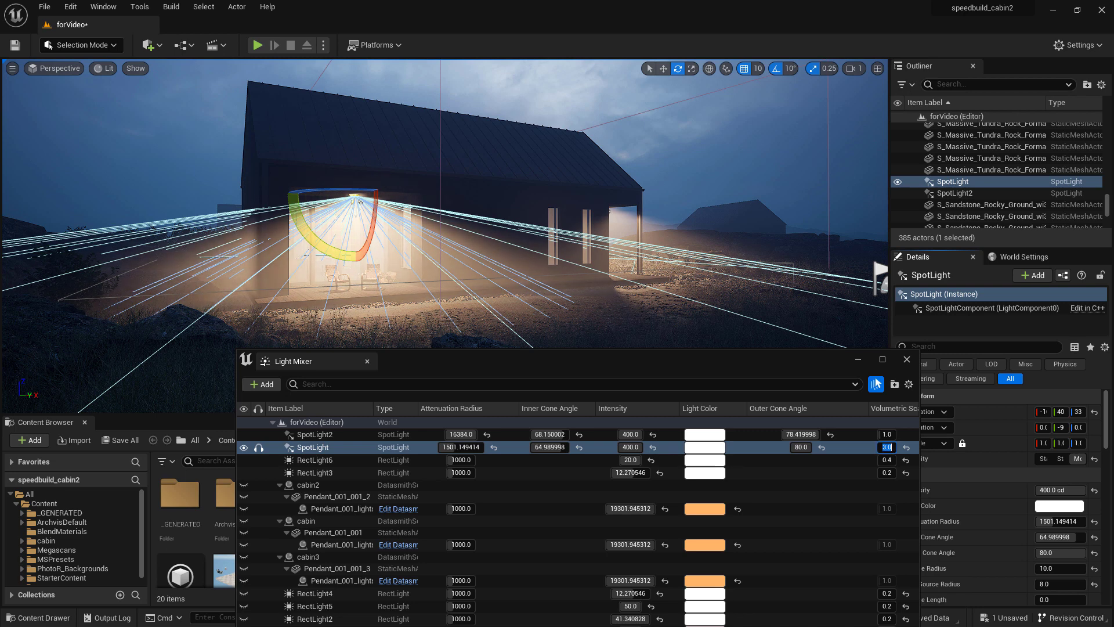
pyautogui.write('5')
pyautogui.press('Return')
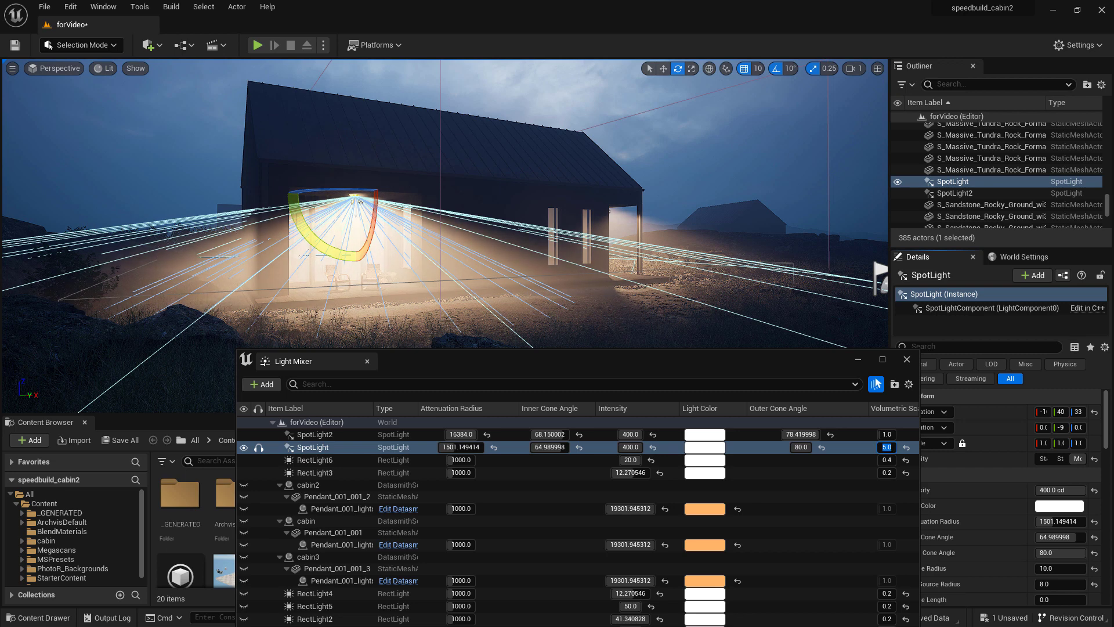
pyautogui.write('0')
pyautogui.press('Return')
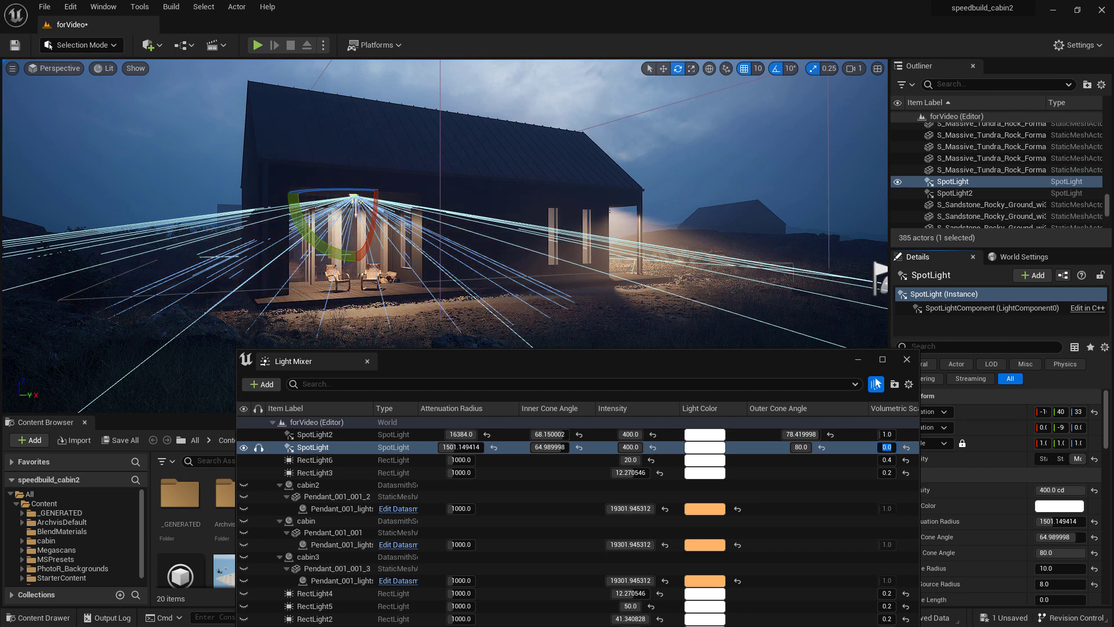
pyautogui.write('0.4')
pyautogui.press('Return')
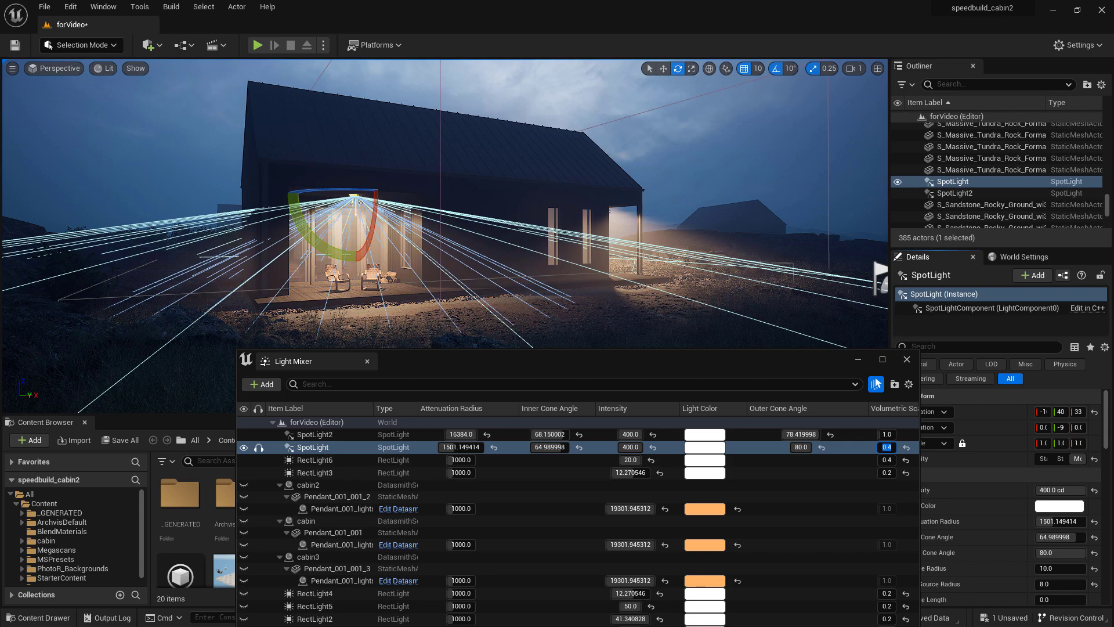
# Close the Light Mixer and select the HDRI backdrop sky to view the lit cabin porch
pyautogui.click(907, 359)
pyautogui.click(666, 155)
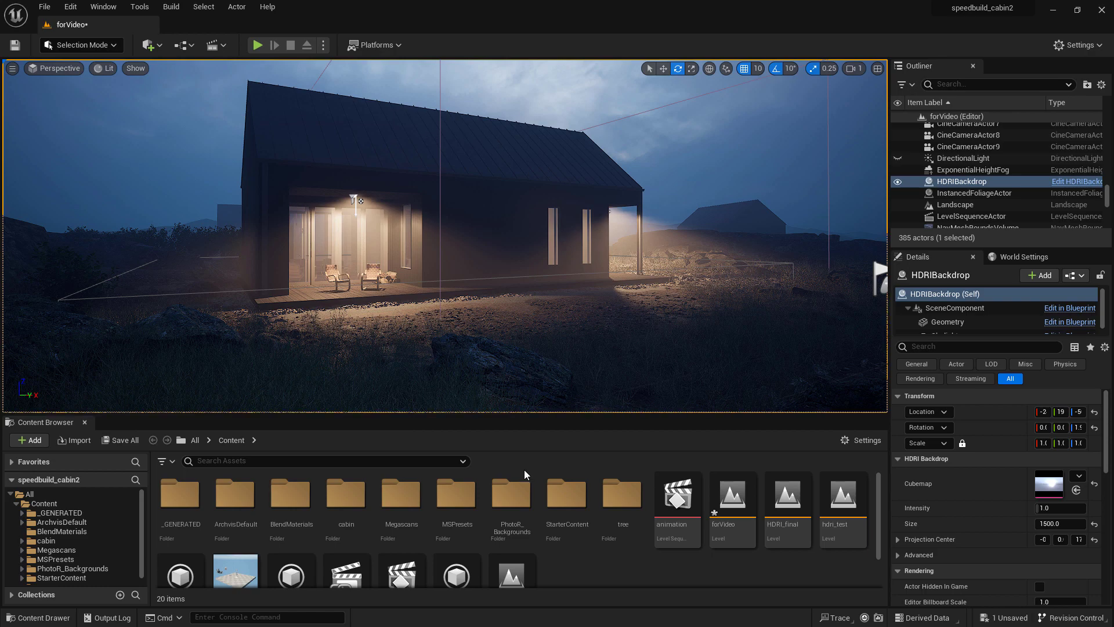